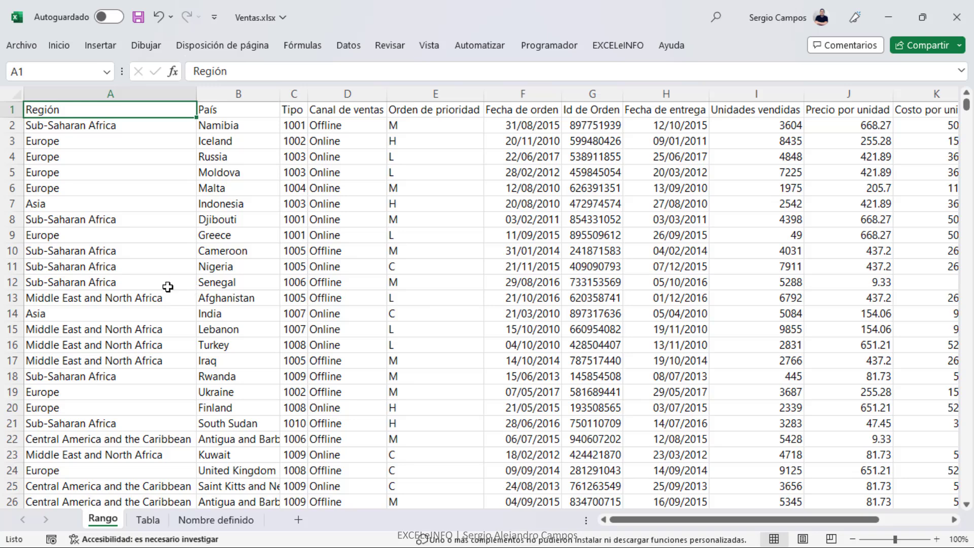
# Examine how far the sales data extends across columns and rows on the Rango sheet, ending back at cell A1.
pyautogui.hotkey('ctrl', 'Right')
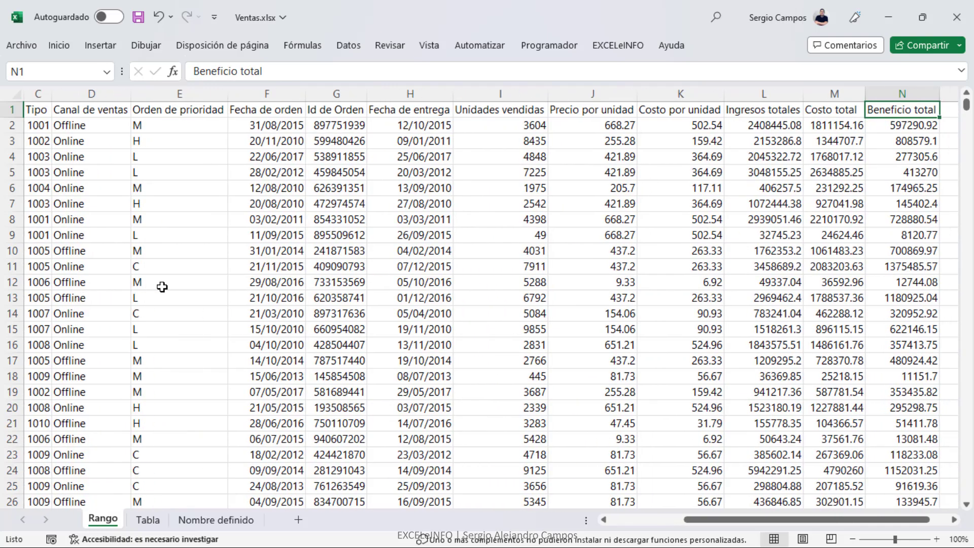
pyautogui.hotkey('ctrl', 'Down')
pyautogui.hotkey('ctrl', 'Left')
pyautogui.hotkey('ctrl', 'Down')
pyautogui.hotkey('ctrl', 'Home')
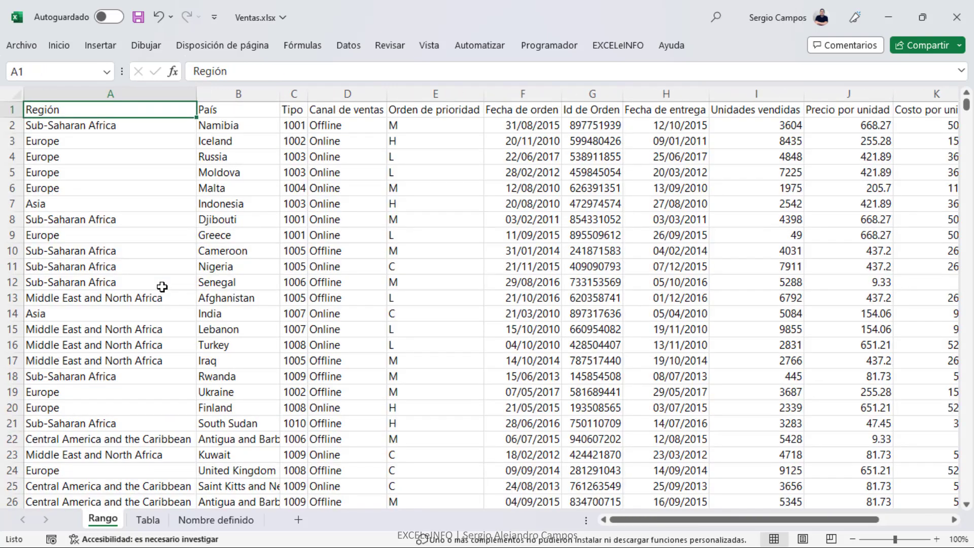
# Review the data on the Tabla and Nombre definido sheets, and select the Ventas_nombre named range.
pyautogui.click(147, 520)
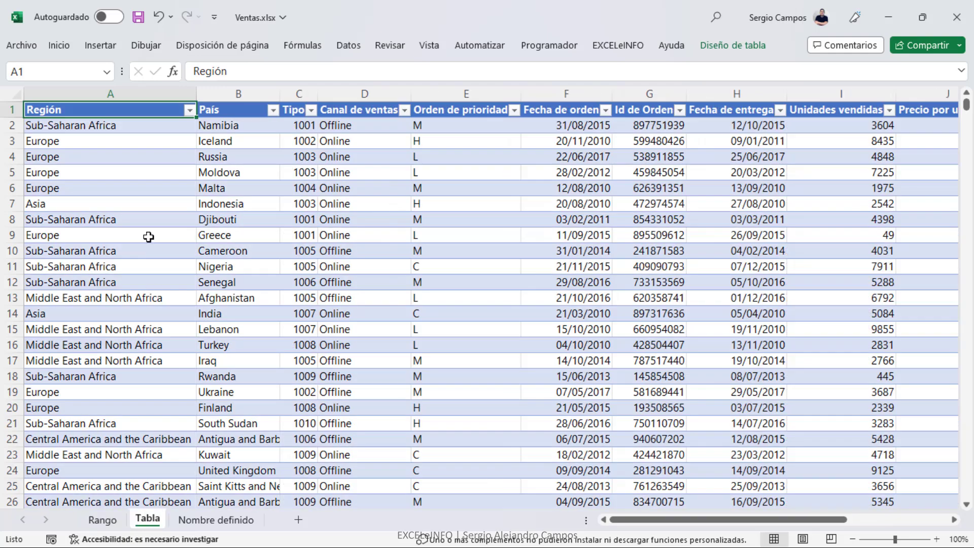
pyautogui.click(222, 520)
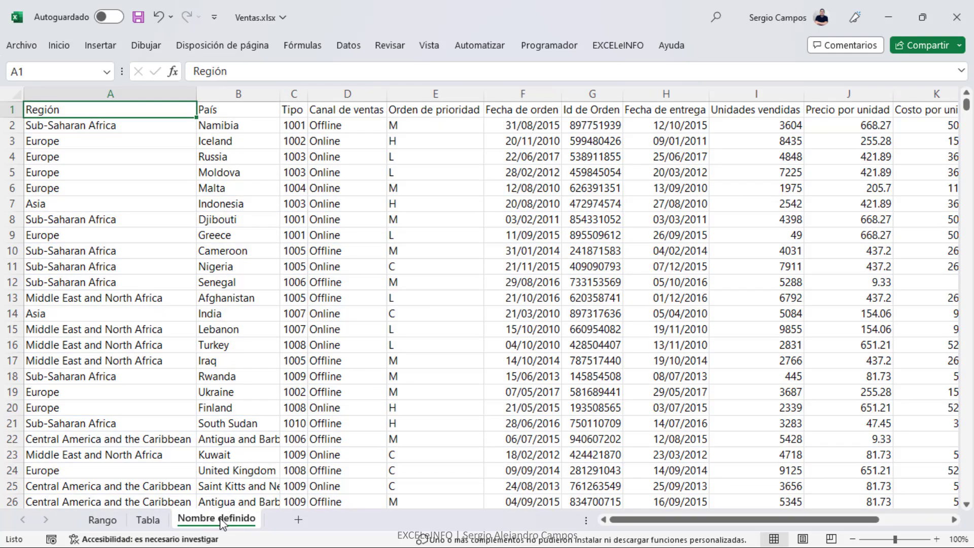
pyautogui.hotkey('ctrl', 'a')
pyautogui.hotkey('ctrl', 'Right')
pyautogui.hotkey('ctrl', 'Left')
pyautogui.hotkey('ctrl', 'Down')
pyautogui.hotkey('ctrl', 'Up')
pyautogui.click(106, 73)
pyautogui.click(76, 89)
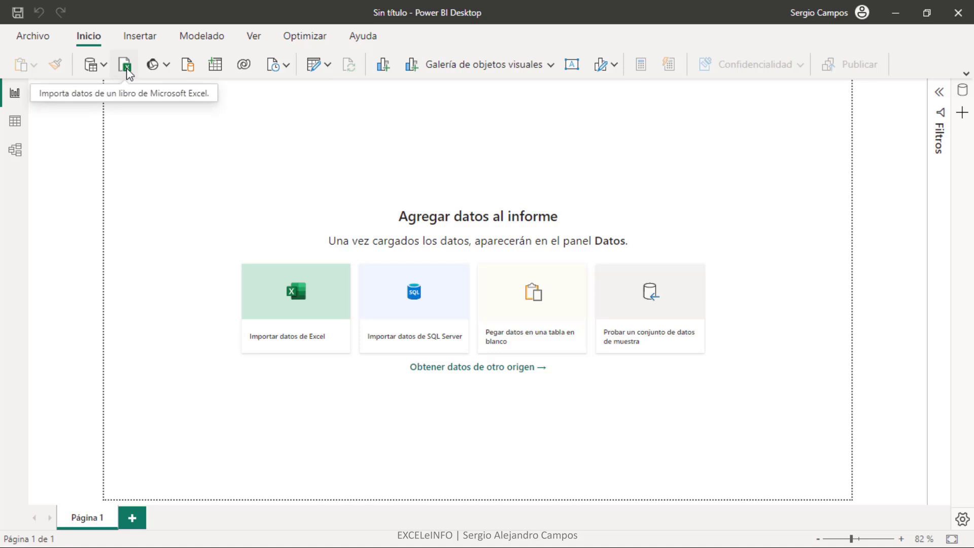
# In Power BI Desktop, connect to the Ventas.xlsx Excel workbook from the Bases folder.
pyautogui.click(104, 65)
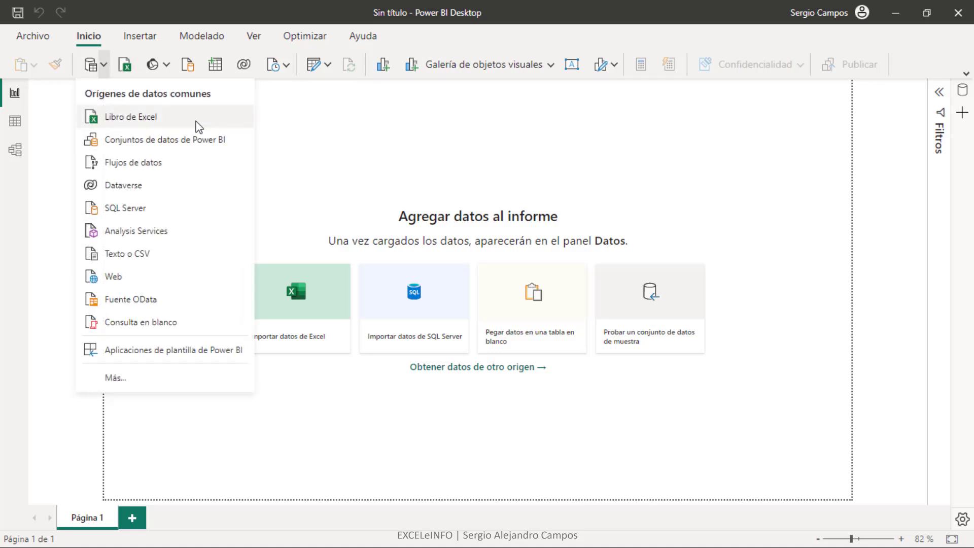
pyautogui.click(488, 152)
pyautogui.click(306, 319)
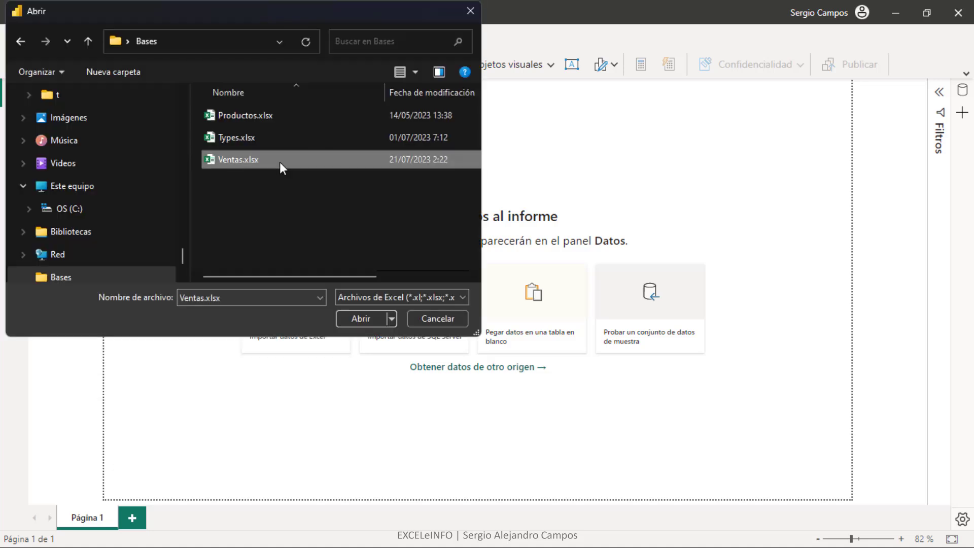
pyautogui.click(359, 318)
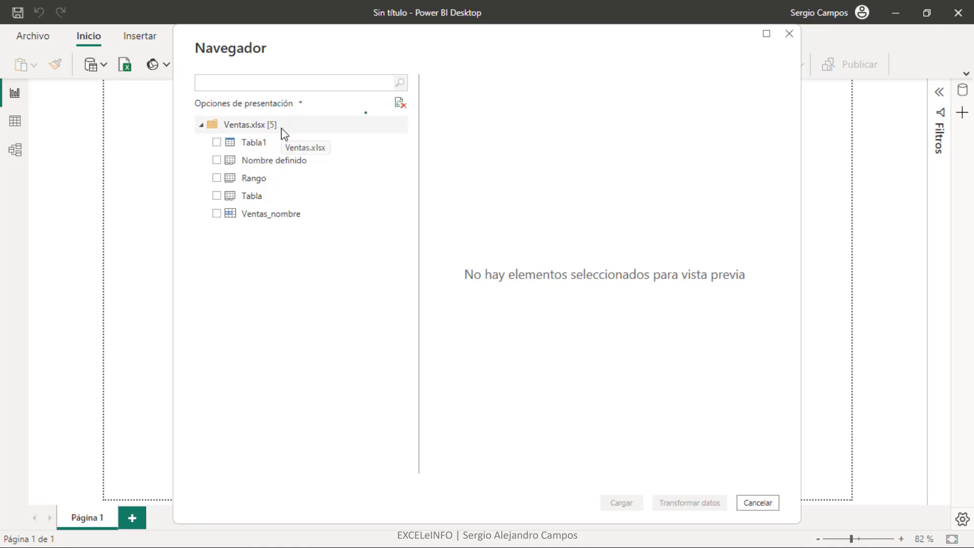
# Preview Tabla1, the Nombre definido, Rango and Tabla sheets and Ventas_nombre, and mark Tabla1 for import.
pyautogui.click(276, 142)
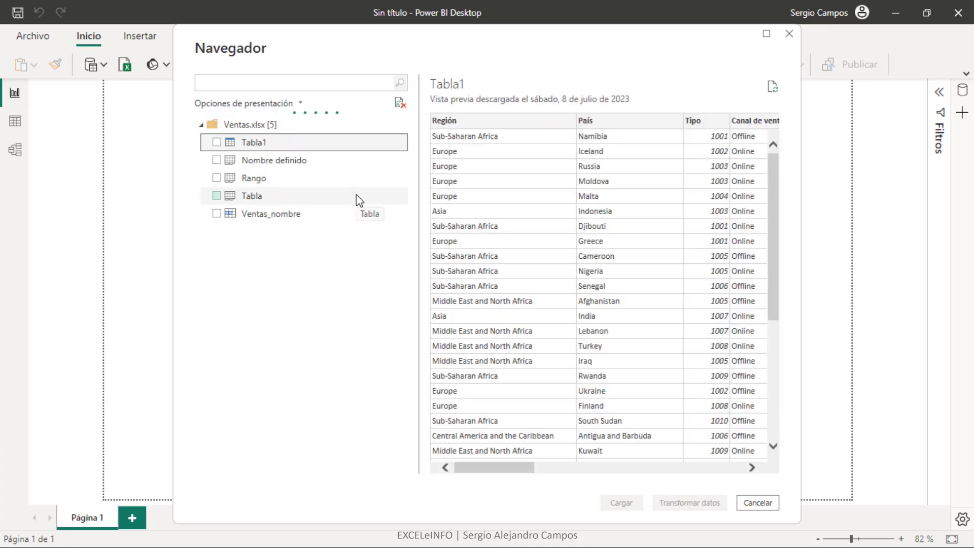
pyautogui.click(287, 161)
pyautogui.click(276, 182)
pyautogui.click(276, 198)
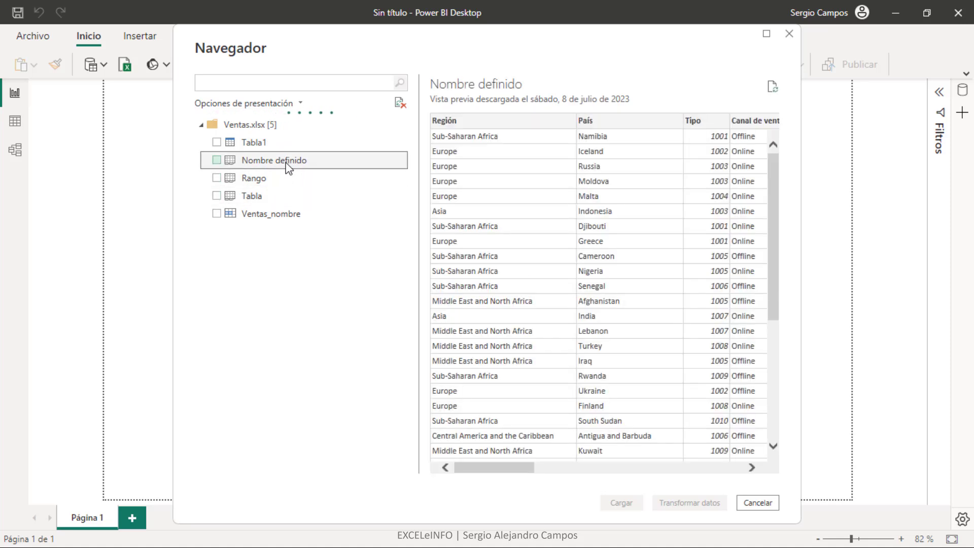
pyautogui.click(288, 179)
pyautogui.click(281, 195)
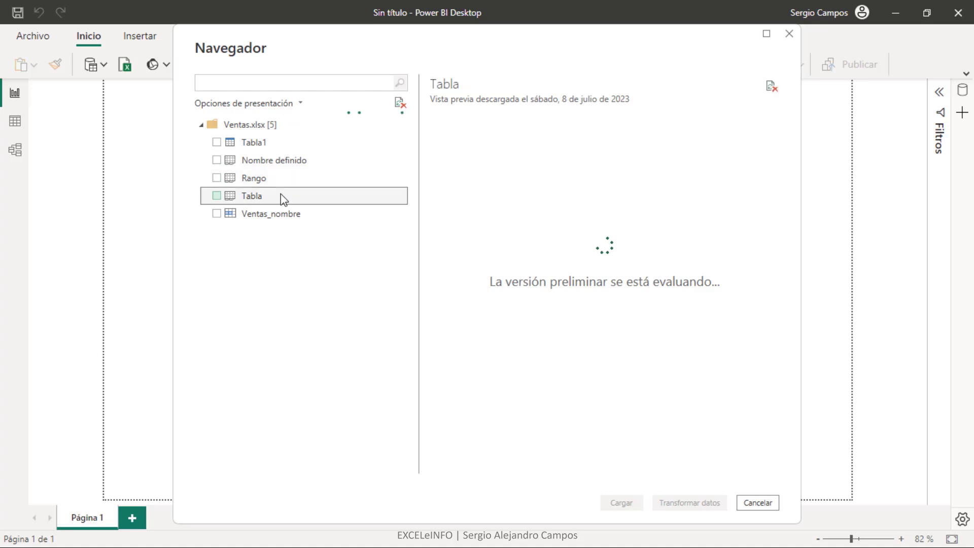
pyautogui.click(297, 215)
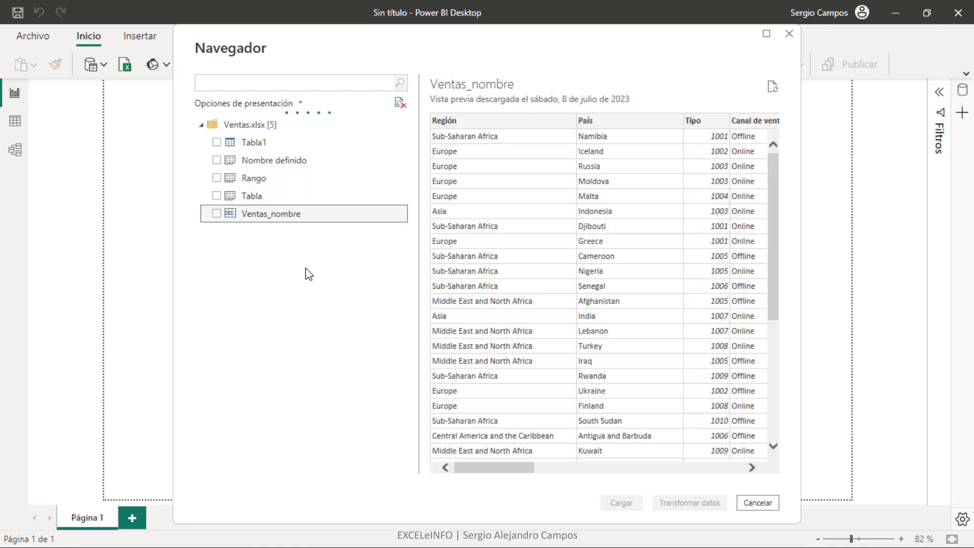
pyautogui.click(215, 144)
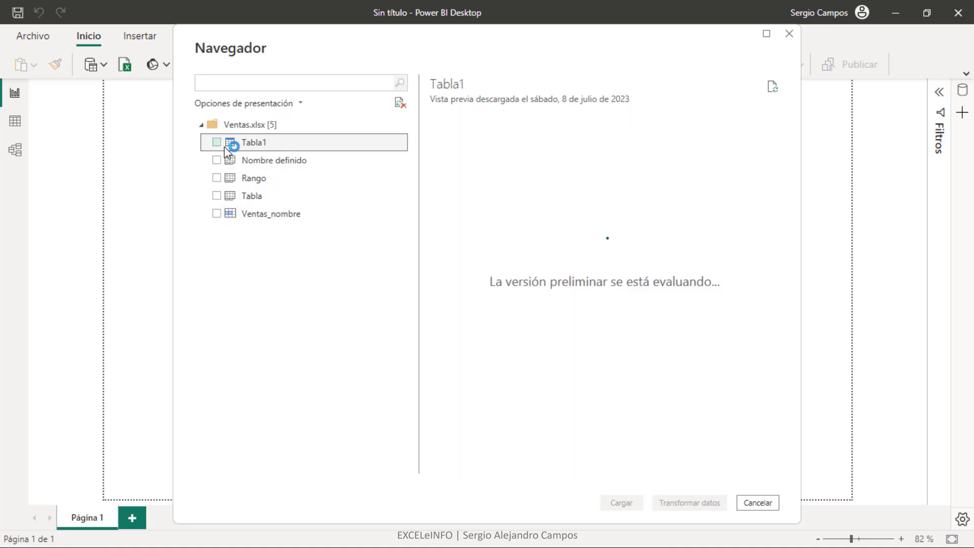
pyautogui.click(215, 144)
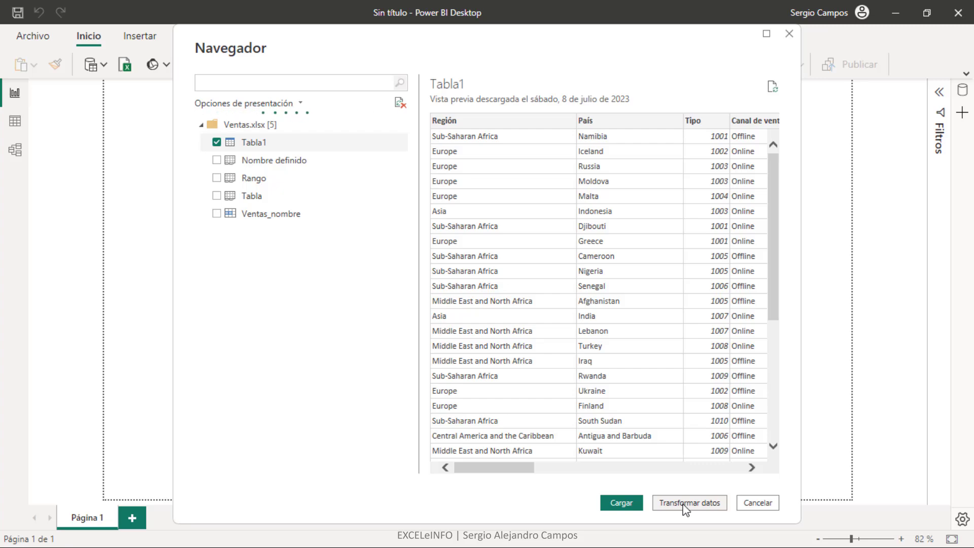
# Switch to Excel and examine the last data row and the sheet's maximum row on the Rango sheet.
pyautogui.hotkey('alt', 'Tab')
pyautogui.hotkey('ctrl', 'pageup')
pyautogui.hotkey('ctrl', 'pageup')
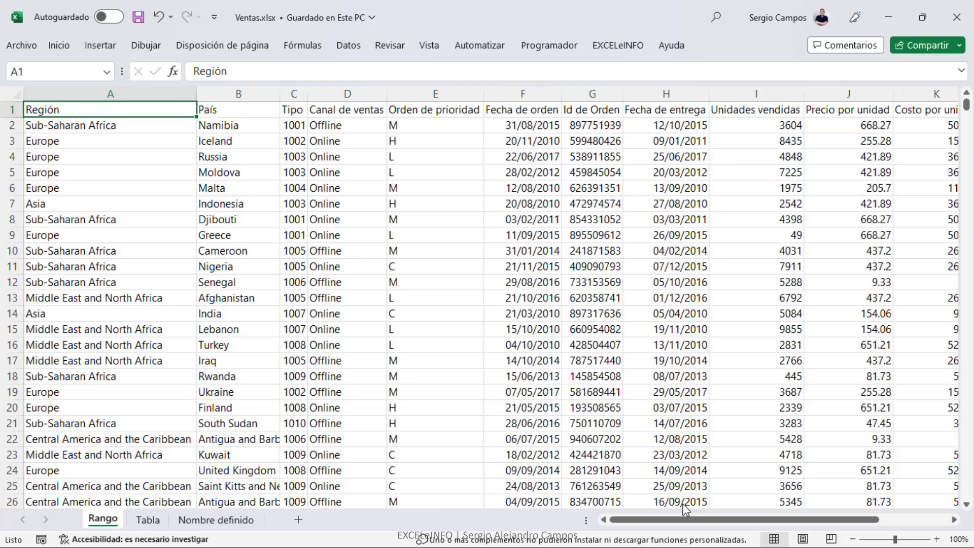
pyautogui.hotkey('ctrl', 'Down')
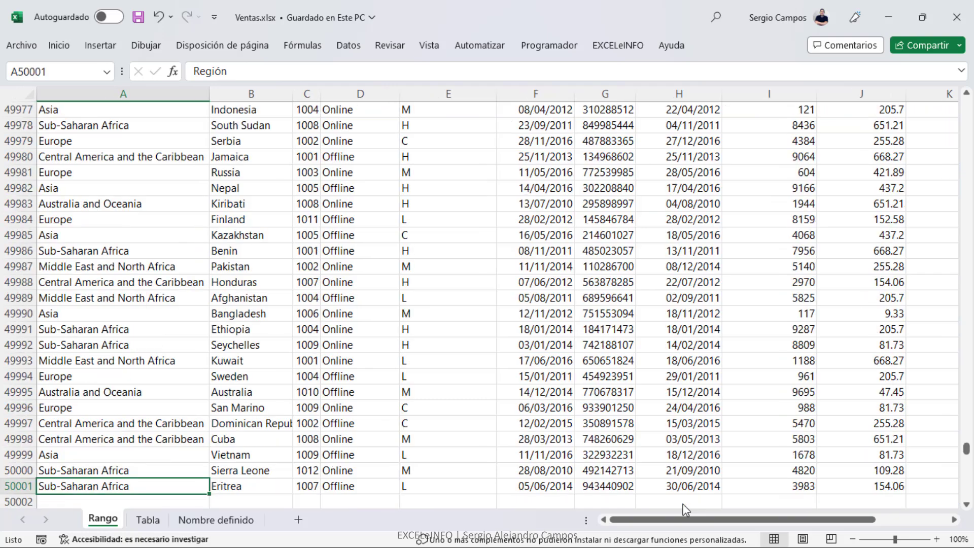
pyautogui.hotkey('ctrl', 'Down')
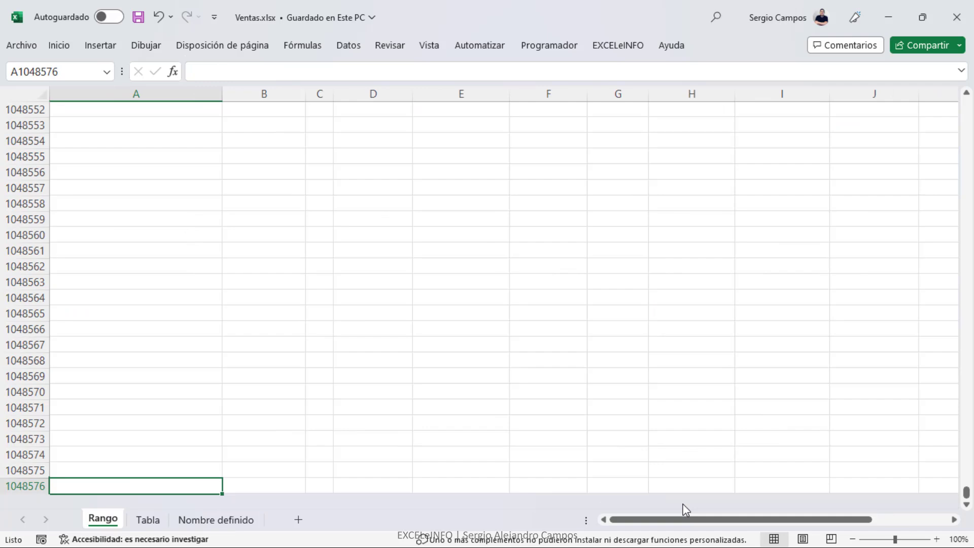
pyautogui.hotkey('ctrl', 'Up')
pyautogui.hotkey('ctrl', 'Up')
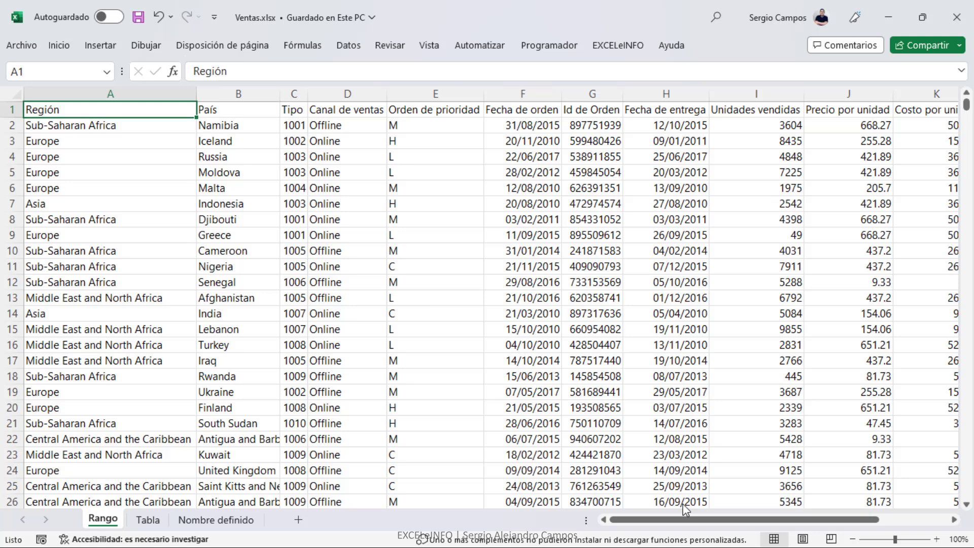
pyautogui.hotkey('ctrl', 'Down')
pyautogui.hotkey('ctrl', 'Home')
# Switch to the Bases folder in File Explorer, open people.csv in Notepad++ and go to its last record.
pyautogui.hotkey('alt', 'Tab')
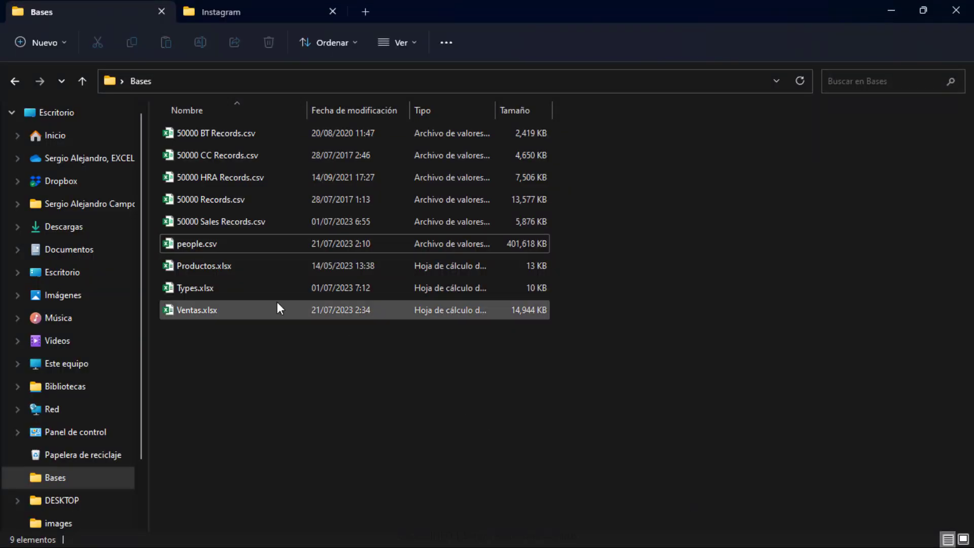
pyautogui.click(238, 242)
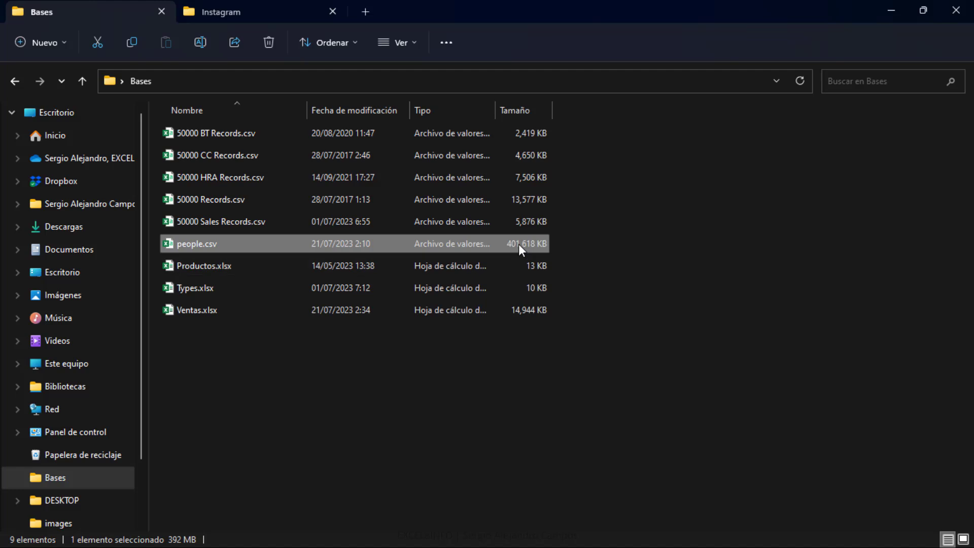
pyautogui.rightClick(230, 244)
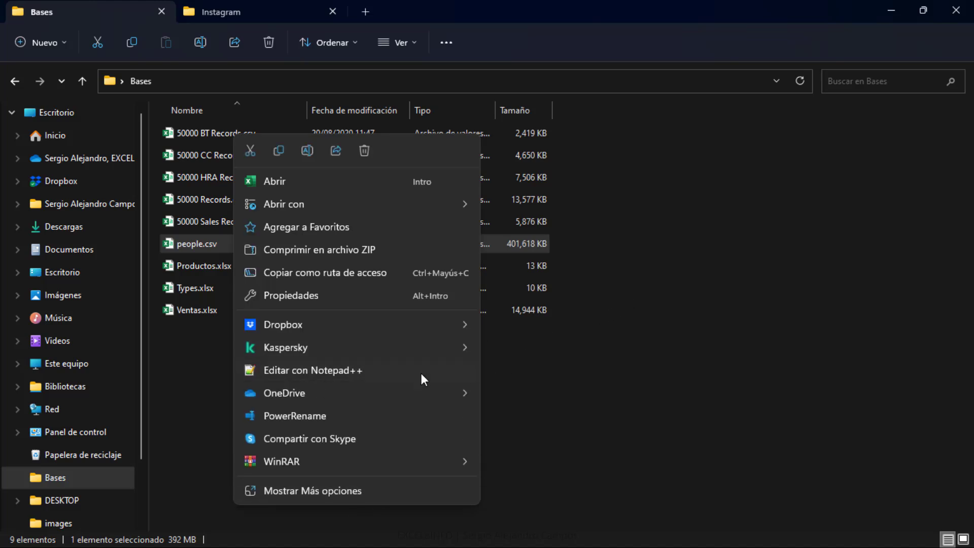
pyautogui.click(352, 371)
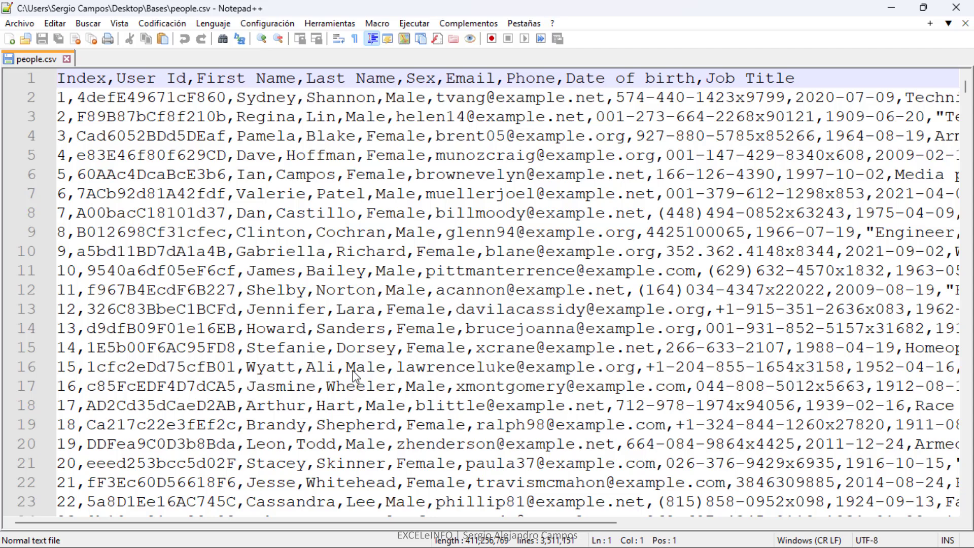
pyautogui.hotkey('ctrl', 'End')
pyautogui.press('Up')
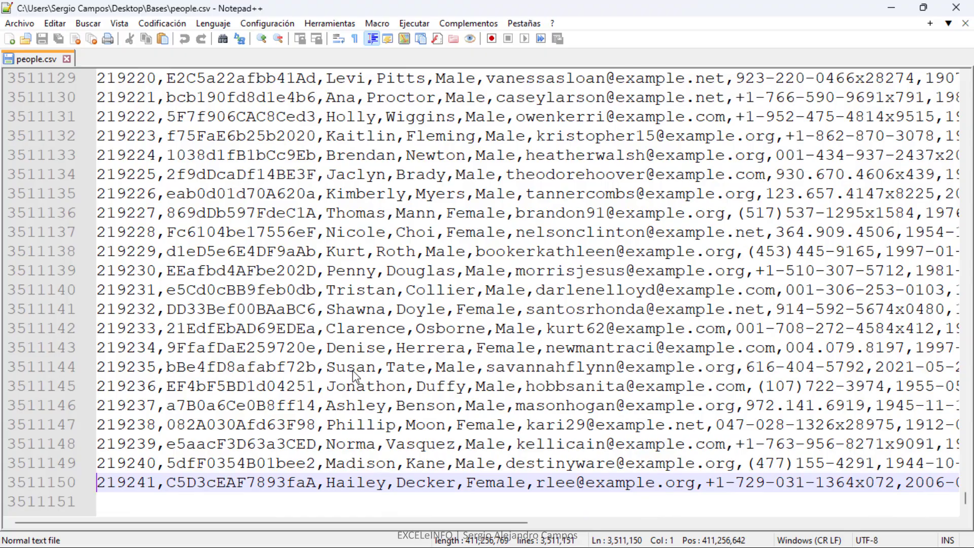
# Switch back to Power BI Desktop and cancel the pending Ventas.xlsx import.
pyautogui.hotkey('alt', 'Tab')
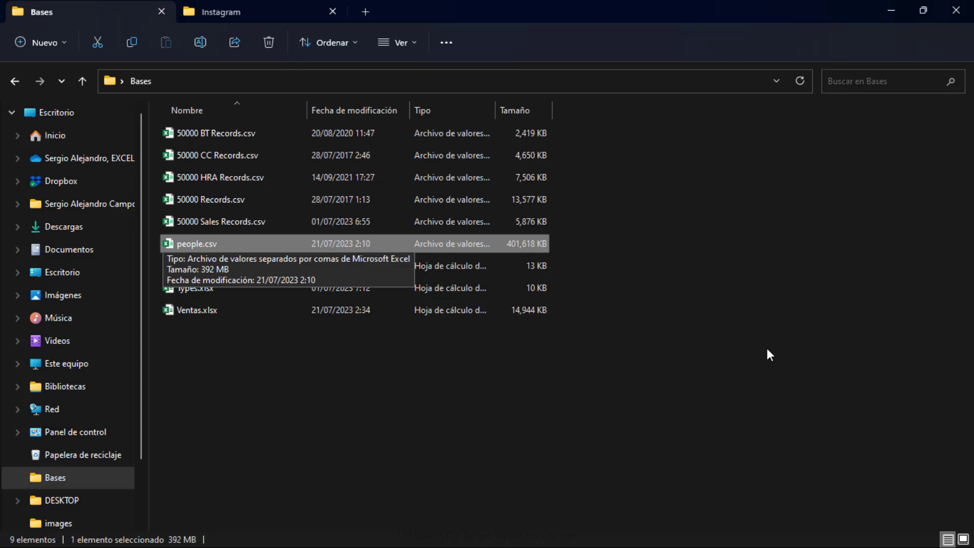
pyautogui.hotkey('alt', 'Tab')
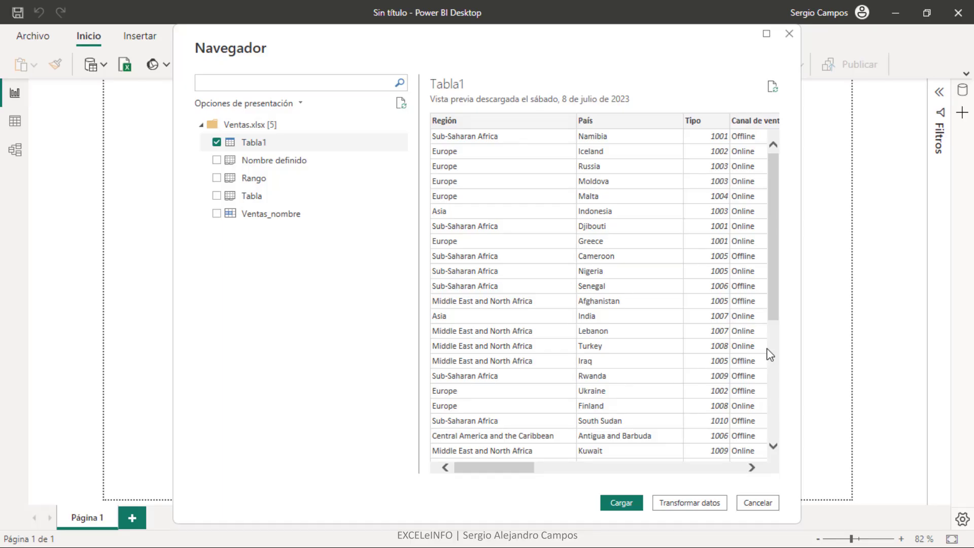
pyautogui.click(759, 503)
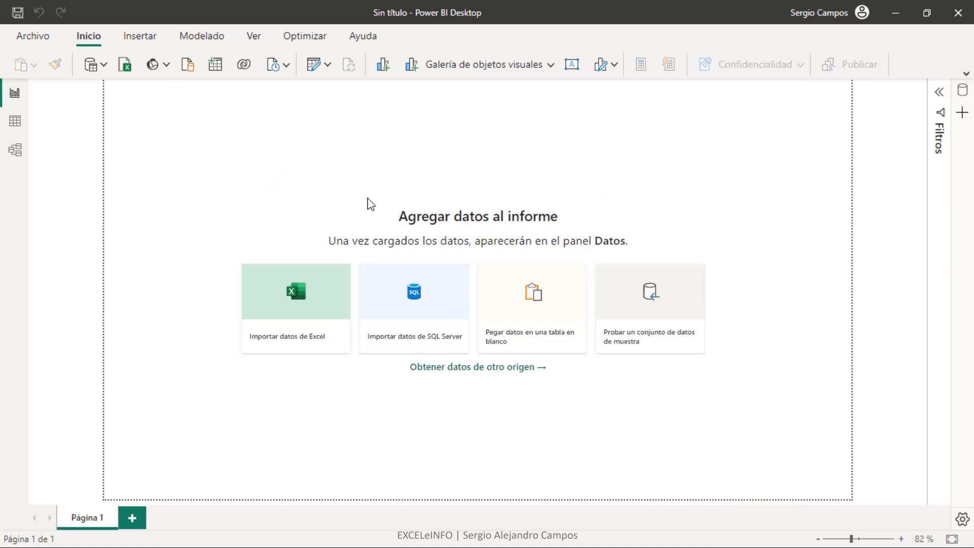
# Connect to people.csv from the Bases folder as a text/CSV source, using Coma as the delimiter.
pyautogui.click(104, 65)
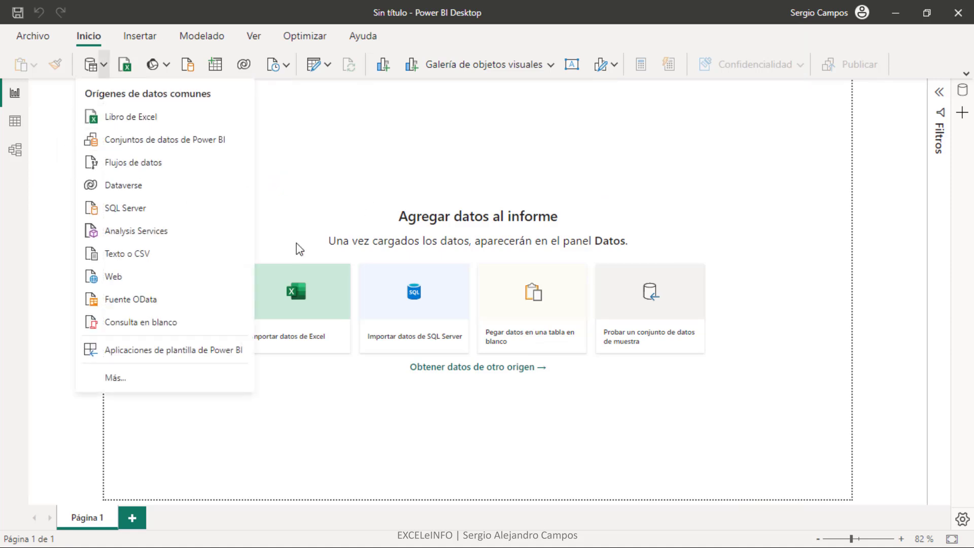
pyautogui.click(173, 255)
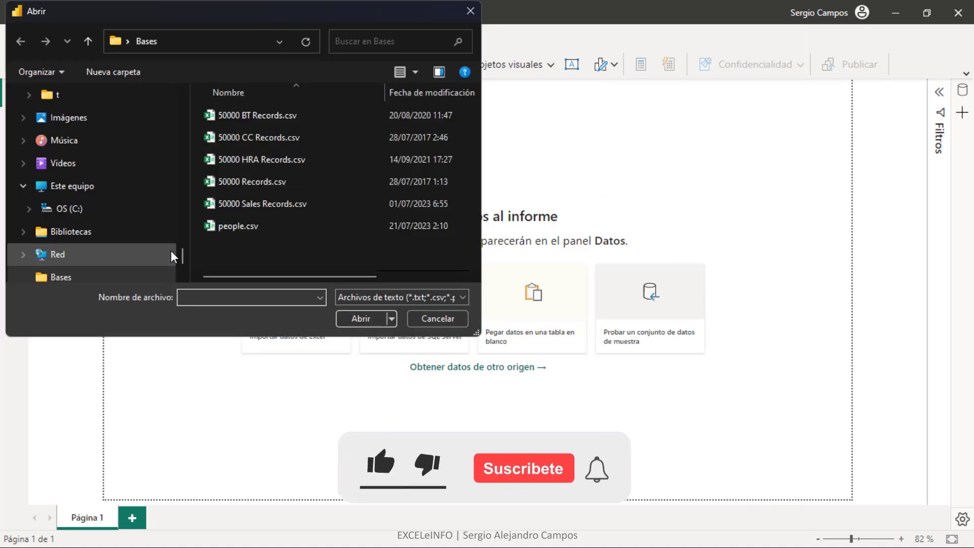
pyautogui.click(312, 223)
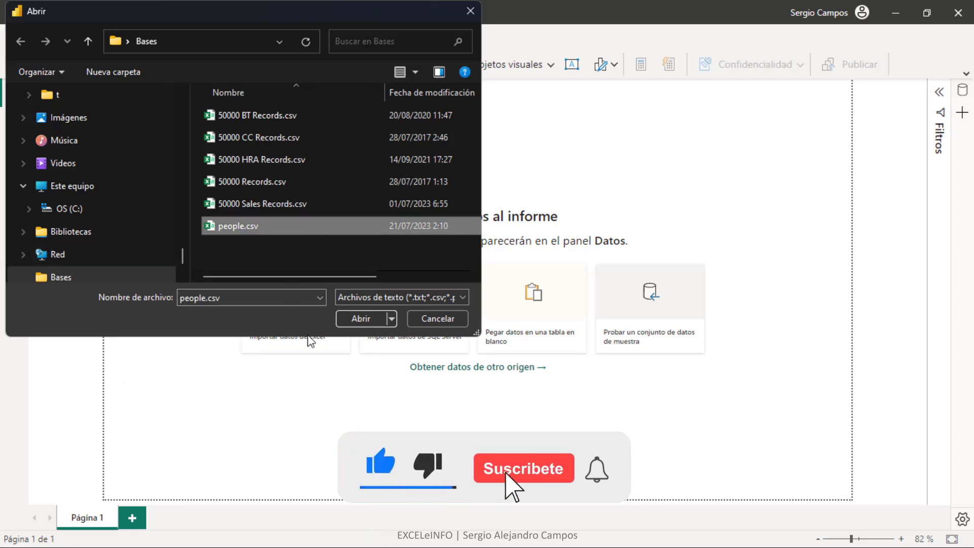
pyautogui.click(361, 319)
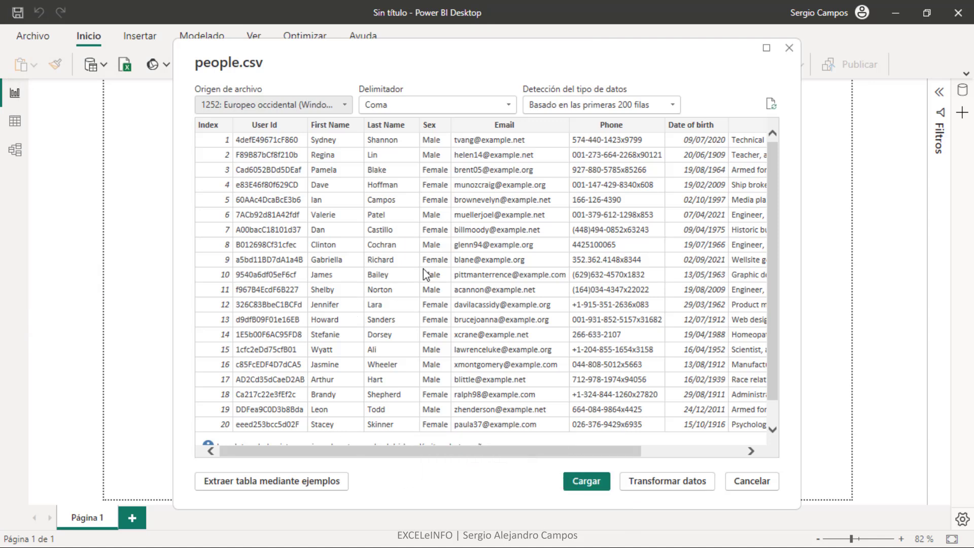
pyautogui.click(508, 106)
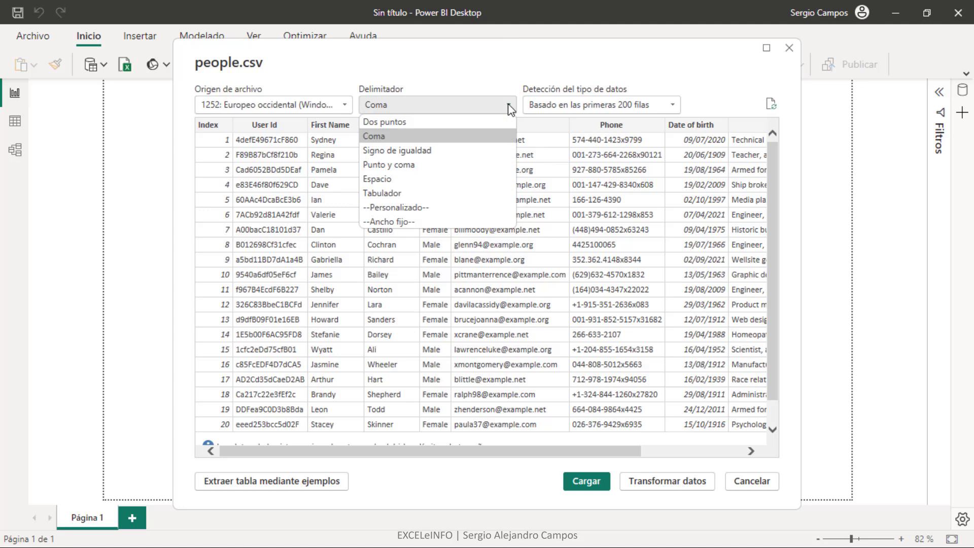
pyautogui.click(502, 136)
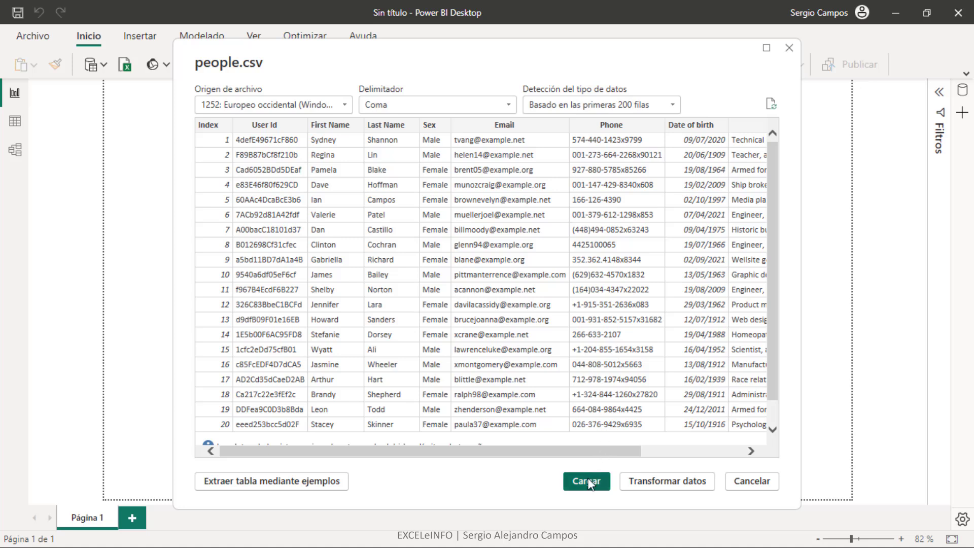
pyautogui.click(684, 489)
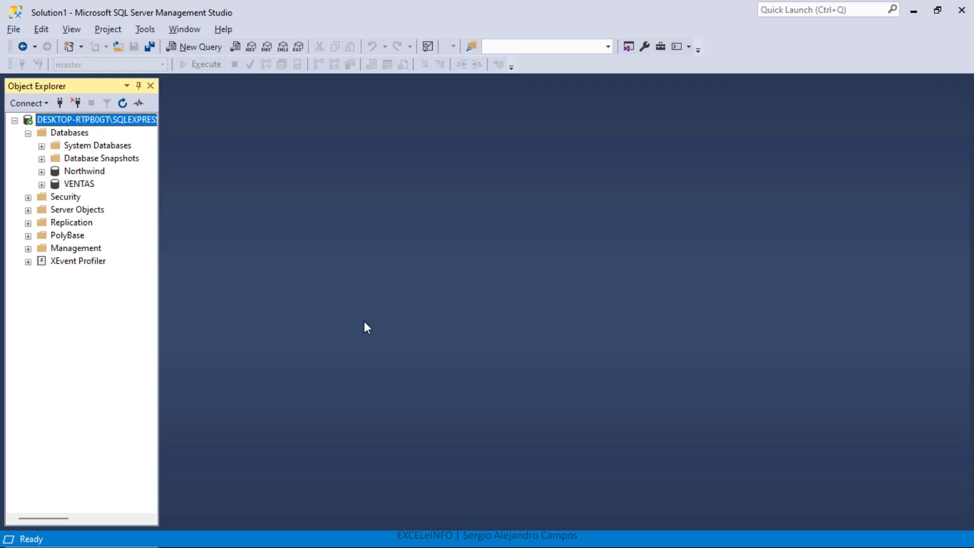
pyautogui.click(189, 49)
pyautogui.write('select @@version')
pyautogui.press('Escape')
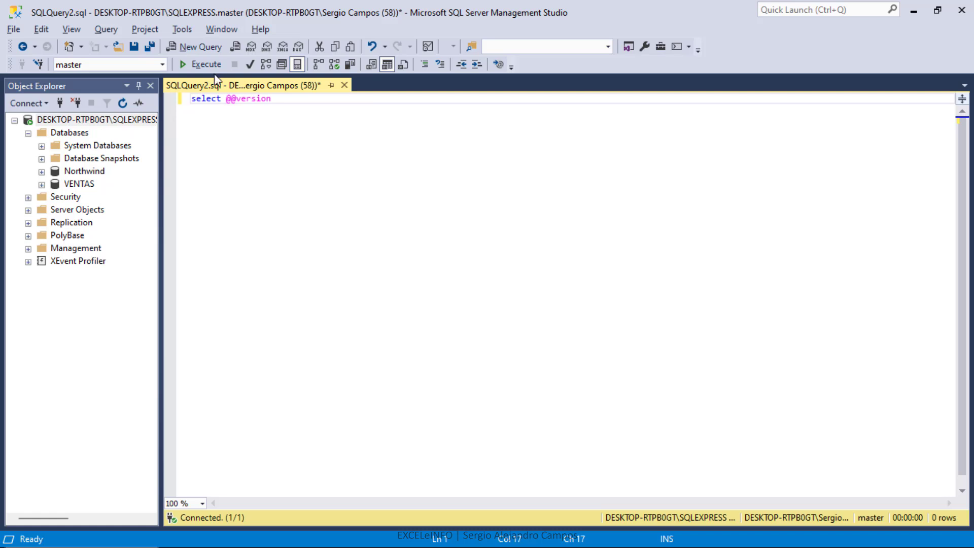
pyautogui.click(200, 63)
pyautogui.moveTo(388, 336); pyautogui.dragTo(888, 337)
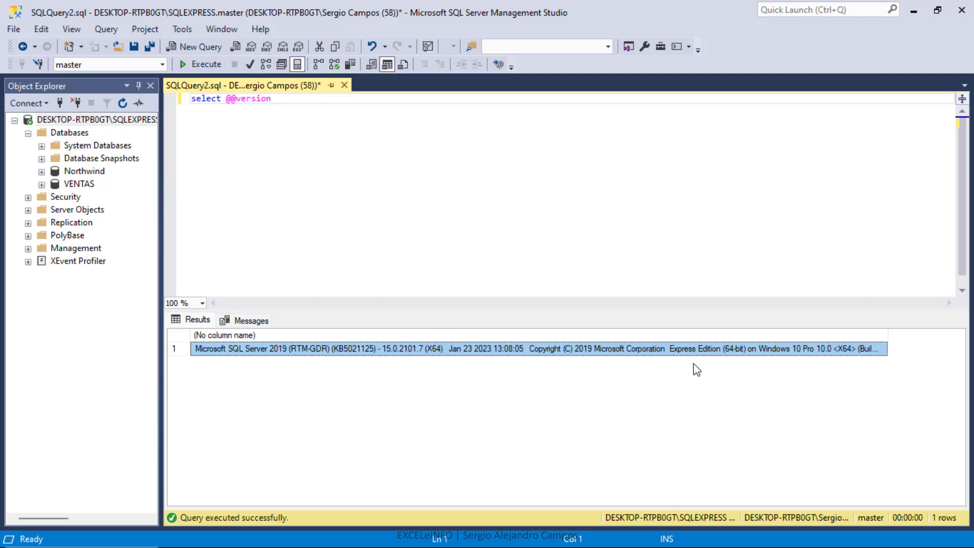
# Expand the Northwind database in Object Explorer and examine its views and tables.
pyautogui.moveTo(888, 337); pyautogui.dragTo(904, 338)
pyautogui.click(84, 135)
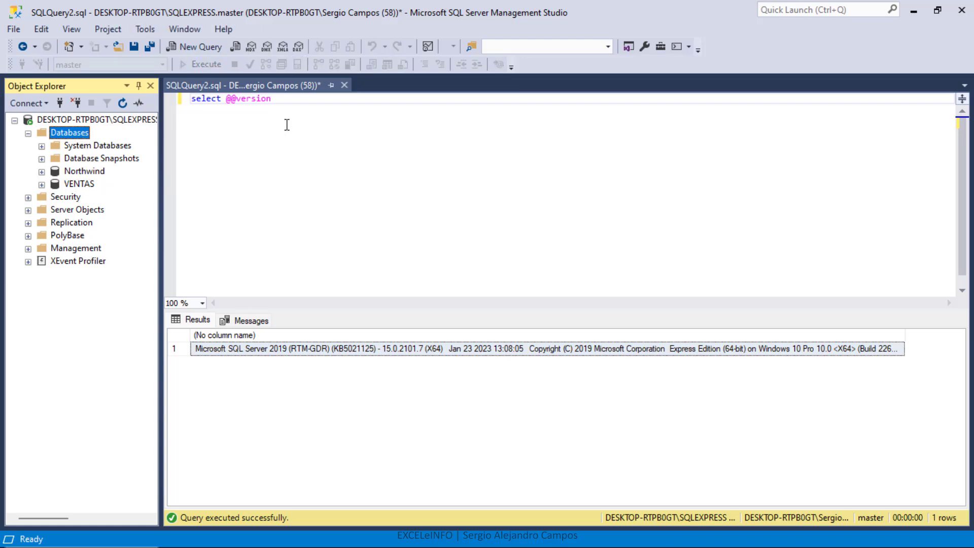
pyautogui.click(92, 172)
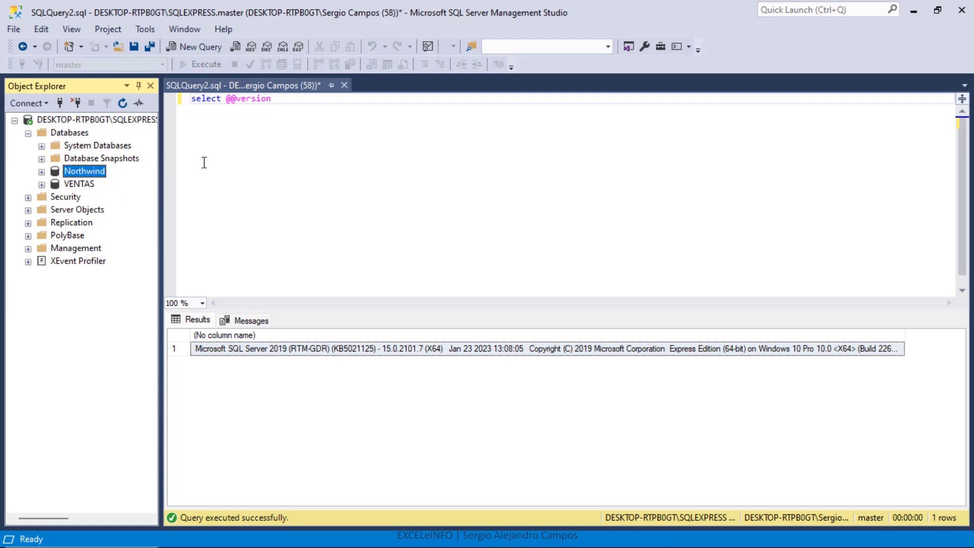
pyautogui.click(41, 172)
pyautogui.moveTo(158, 209); pyautogui.dragTo(345, 210)
pyautogui.click(89, 209)
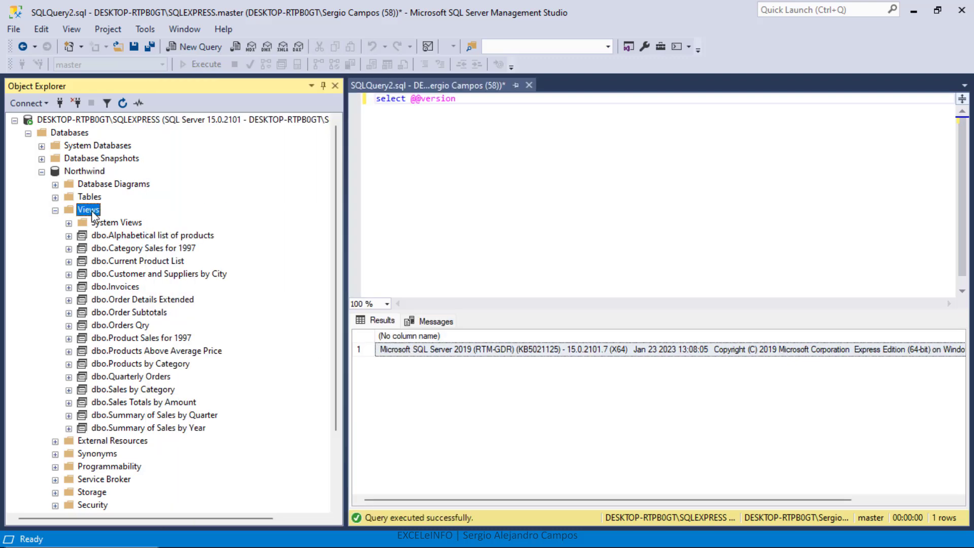
pyautogui.click(55, 197)
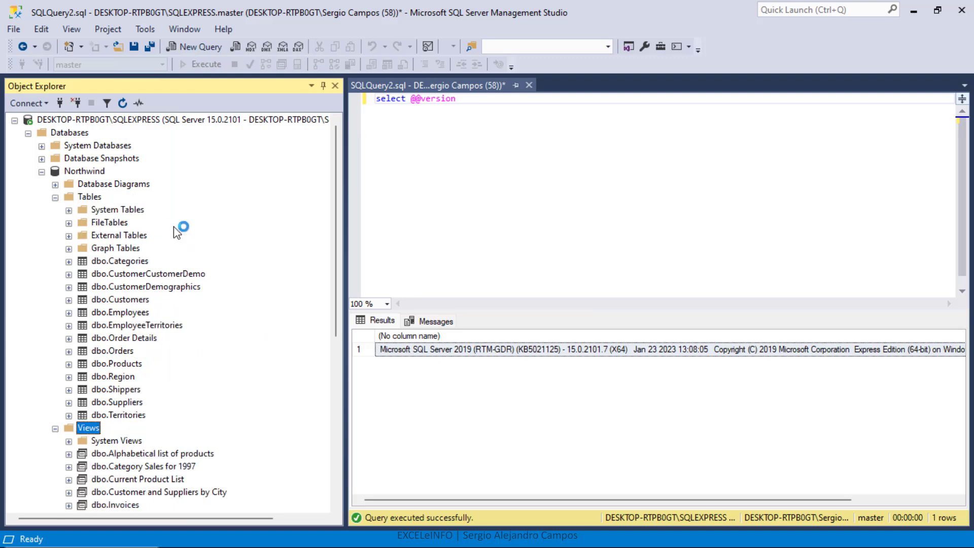
# Open the properties of the SQLEXPRESS server and copy the full server name.
pyautogui.click(169, 120)
pyautogui.rightClick(168, 119)
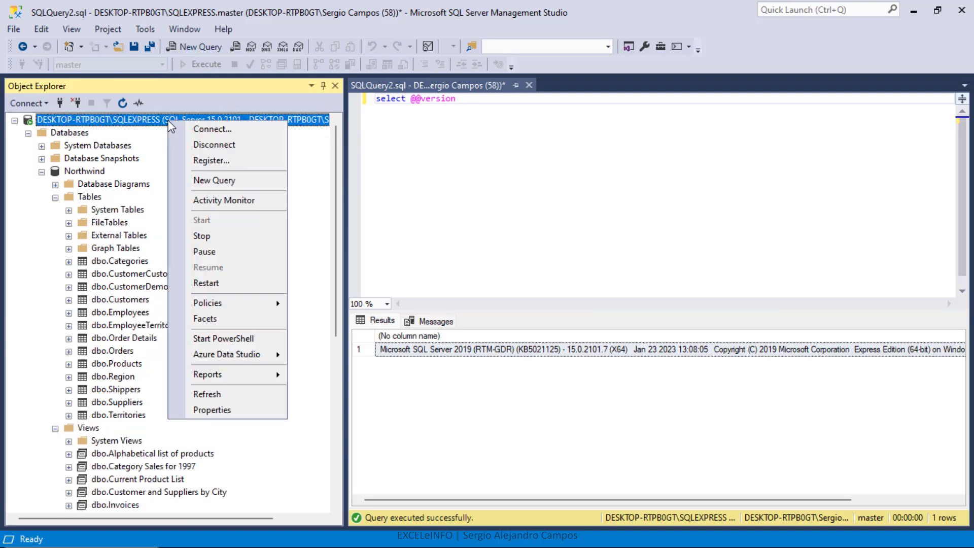
pyautogui.click(269, 415)
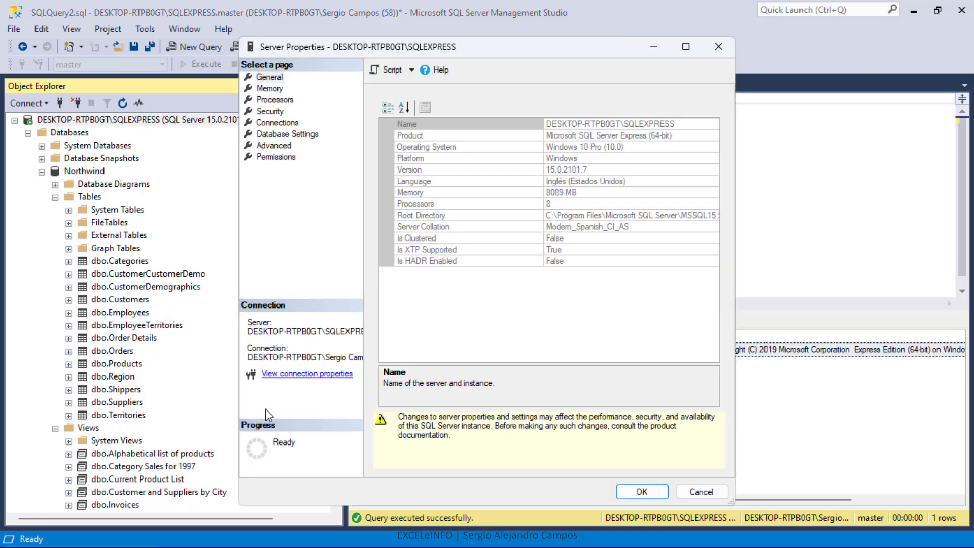
pyautogui.click(639, 124)
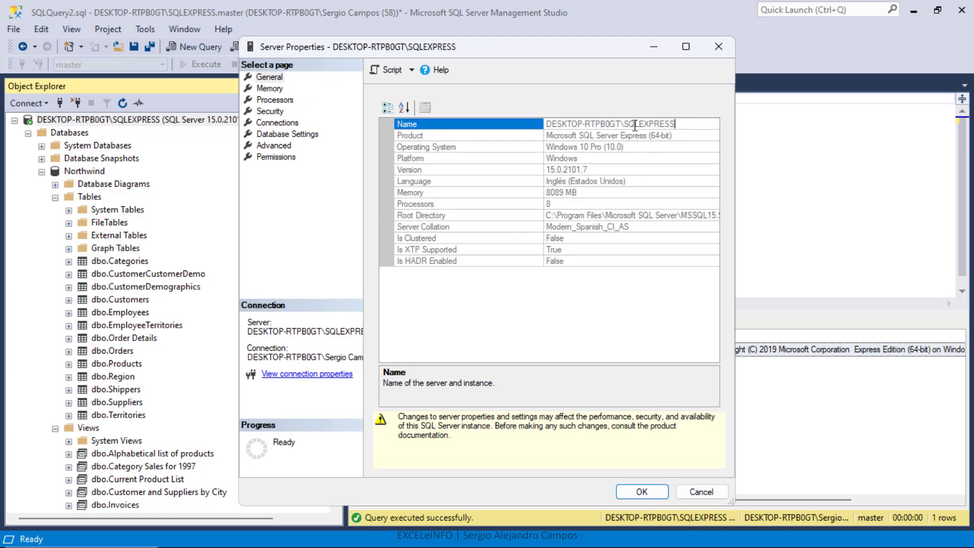
pyautogui.moveTo(548, 126); pyautogui.dragTo(683, 126)
pyautogui.hotkey('ctrl', 'c')
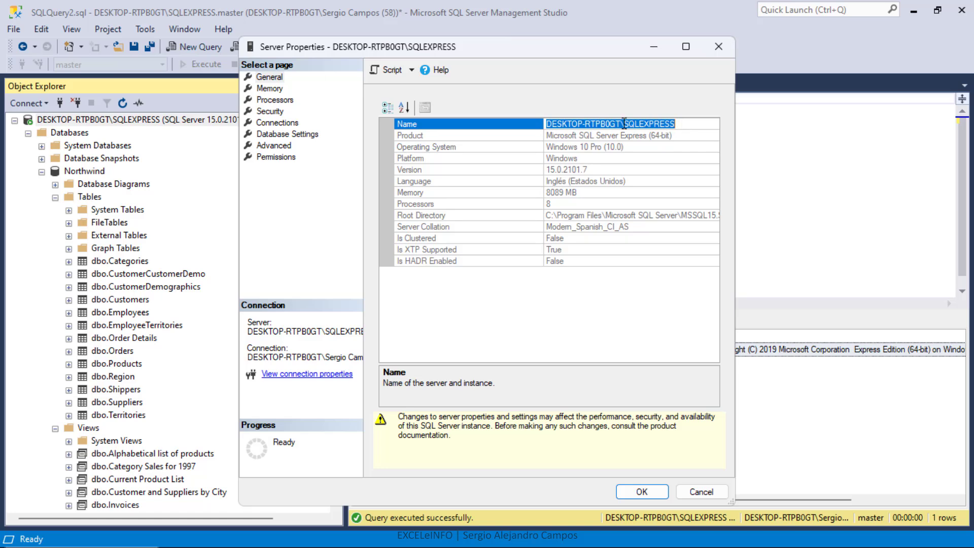
pyautogui.rightClick(621, 125)
pyautogui.click(501, 171)
pyautogui.click(684, 125)
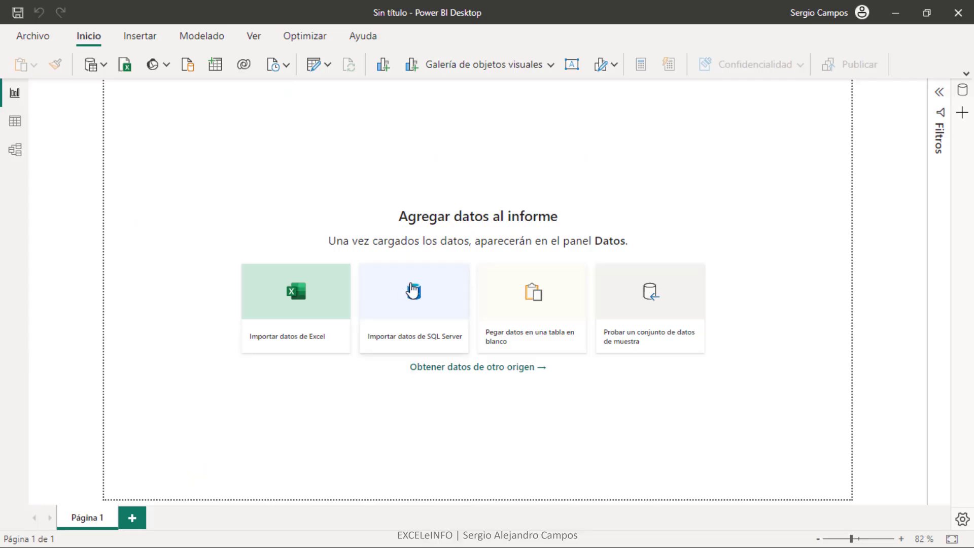
# Switch to Power BI Desktop and start a new SQL Server database connection from the Base de datos connectors.
pyautogui.click(104, 66)
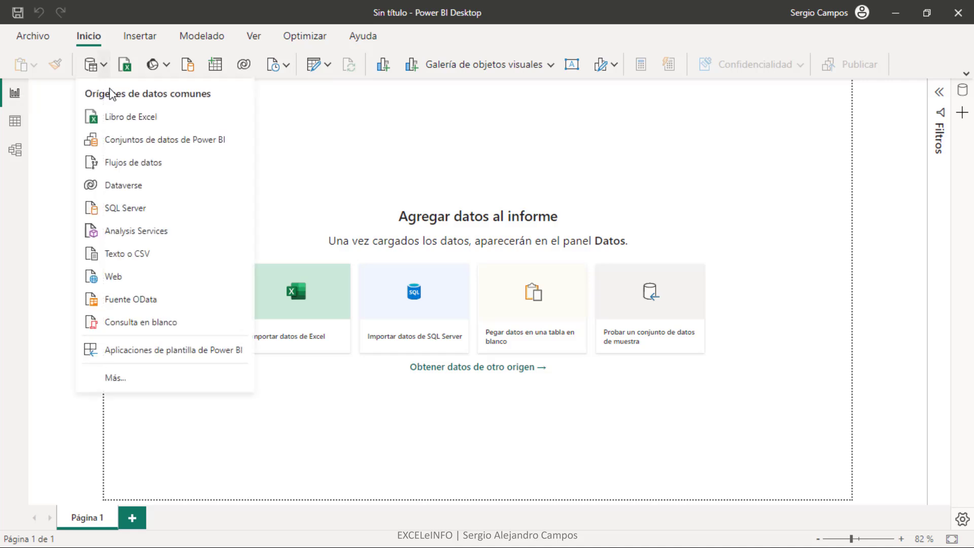
pyautogui.click(135, 379)
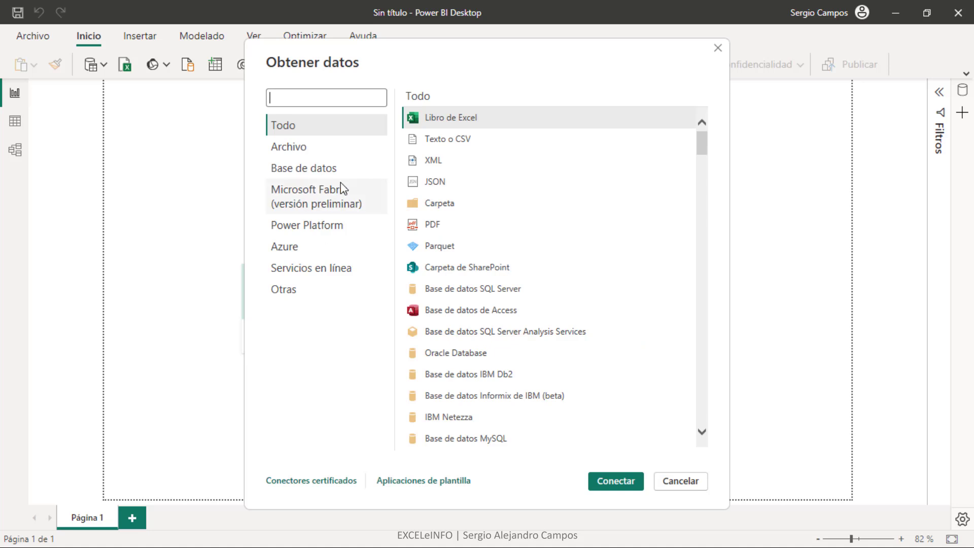
pyautogui.click(345, 173)
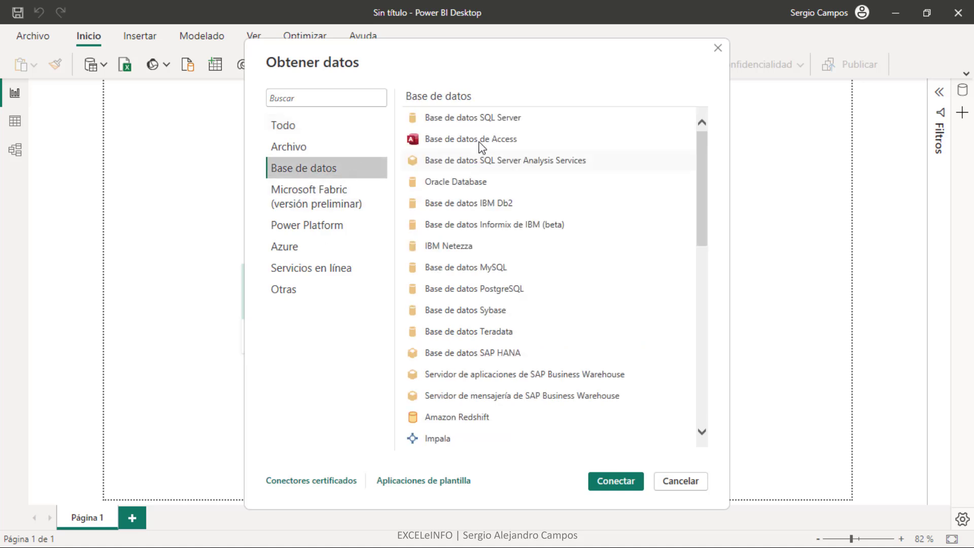
pyautogui.click(496, 126)
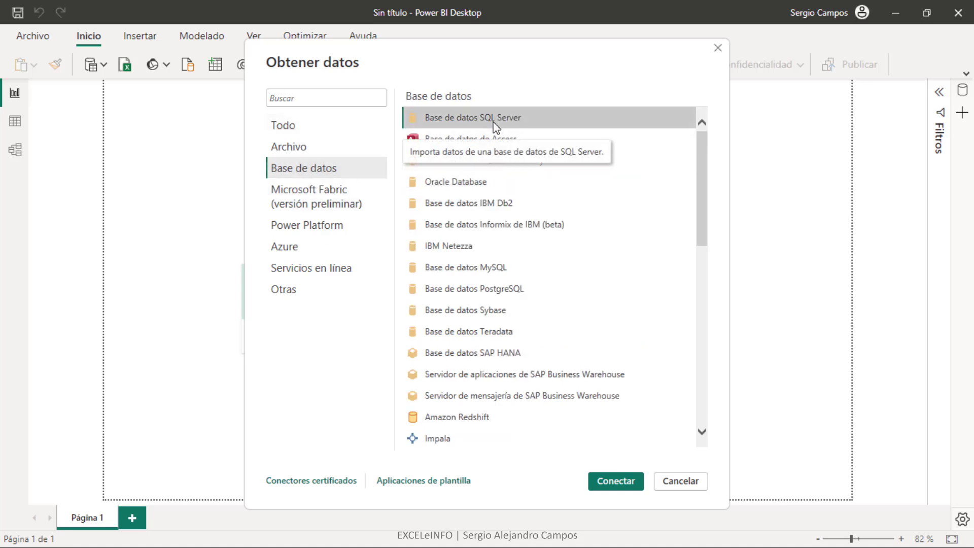
pyautogui.click(621, 487)
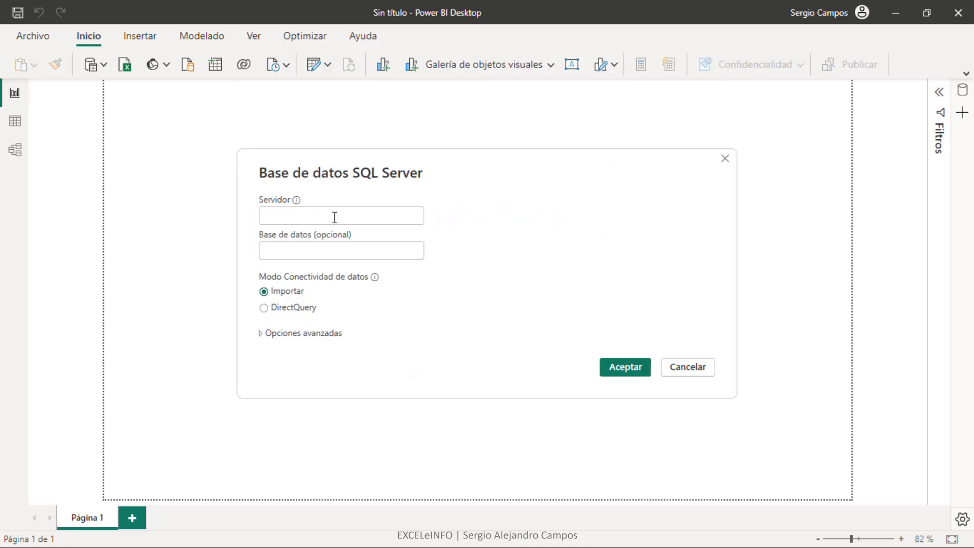
# Connect to the server DESKTOP-RTPB0GT\SQLEXPRESS in Importar mode, leaving the optional database name empty.
pyautogui.click(334, 217)
pyautogui.hotkey('ctrl', 'v')
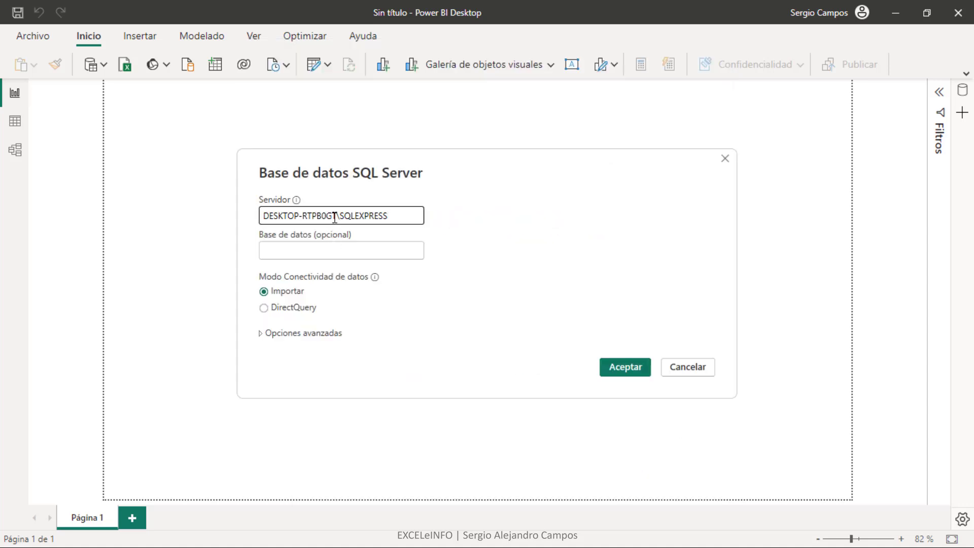
pyautogui.moveTo(415, 217); pyautogui.dragTo(255, 207)
pyautogui.click(404, 217)
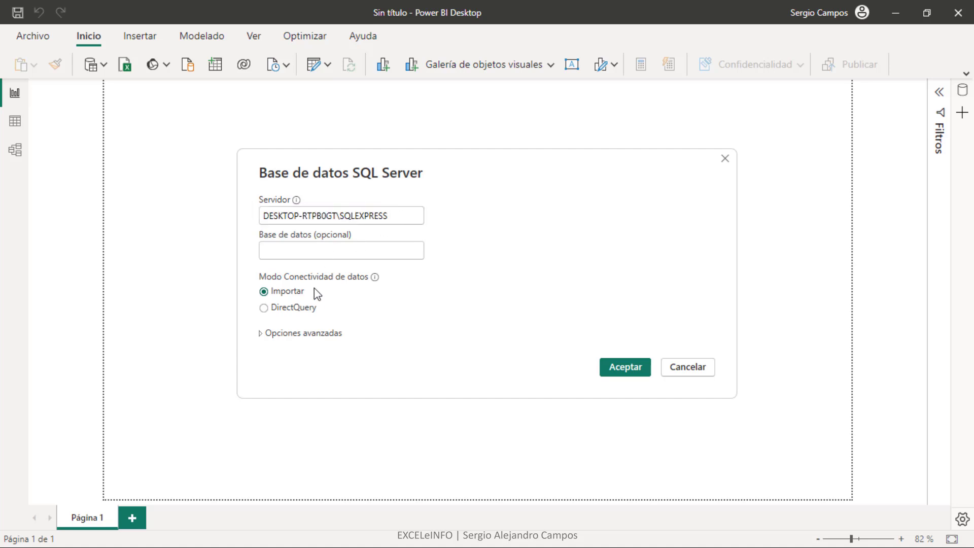
pyautogui.click(325, 251)
pyautogui.click(302, 310)
pyautogui.click(290, 299)
pyautogui.click(620, 373)
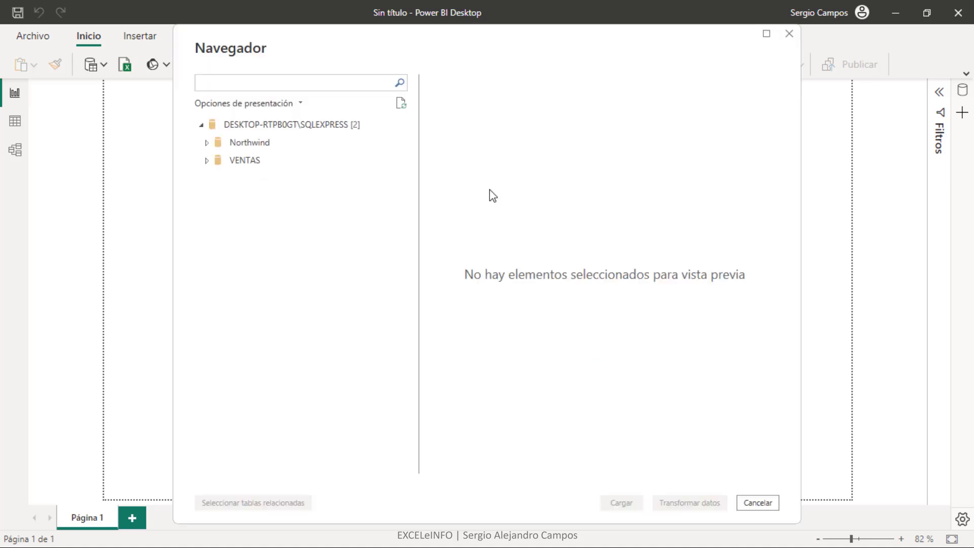
# Preview the columns of the Northwind Products table in the Navegador and mark the table for loading.
pyautogui.click(207, 147)
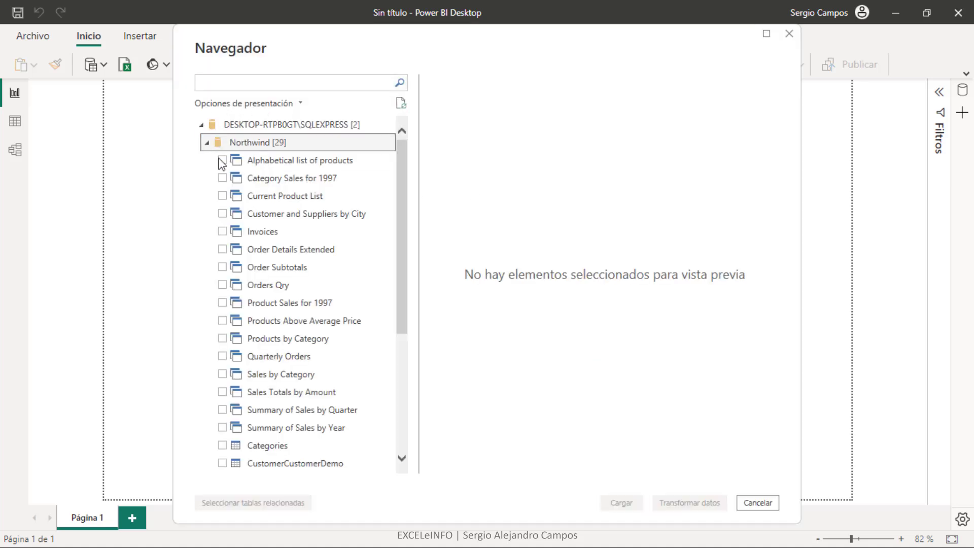
pyautogui.scroll(-4, 266, 182)
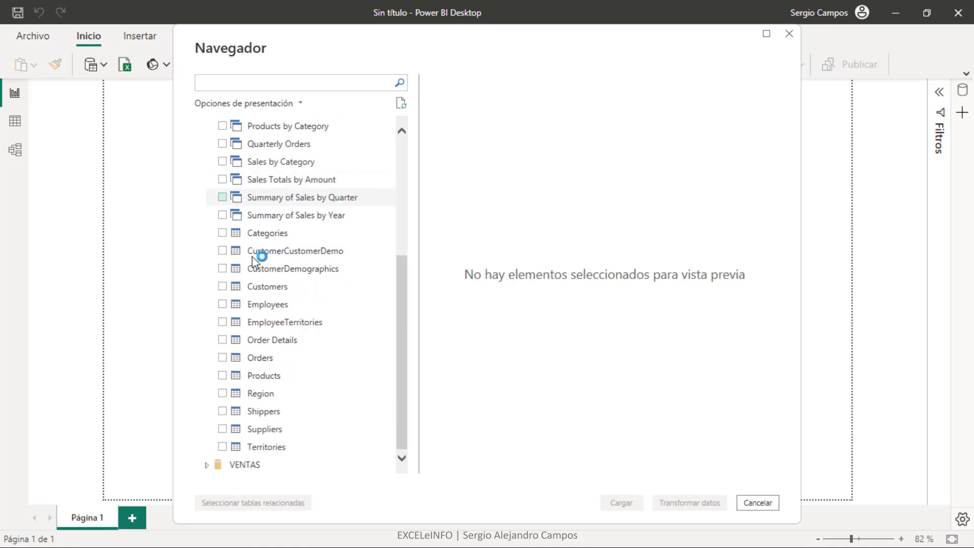
pyautogui.click(269, 380)
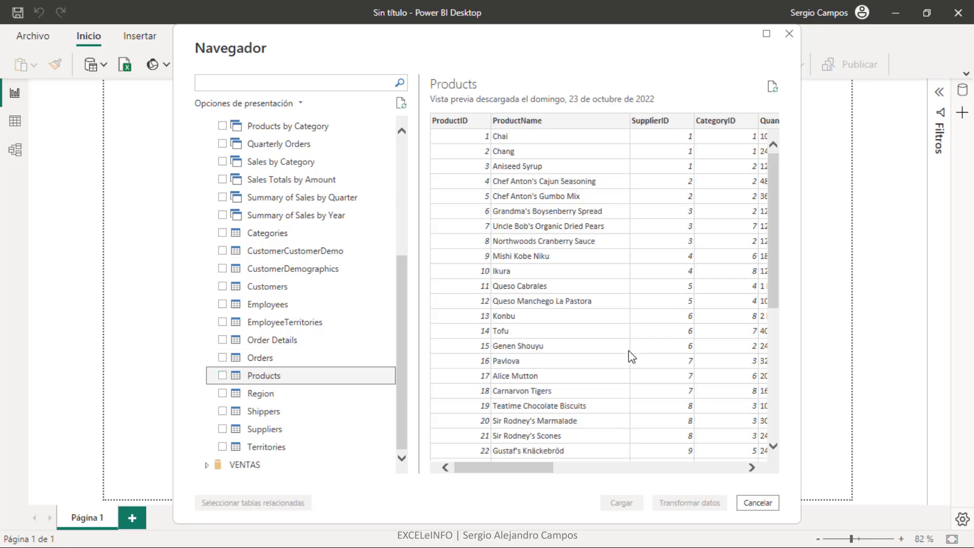
pyautogui.click(703, 468)
pyautogui.click(703, 468)
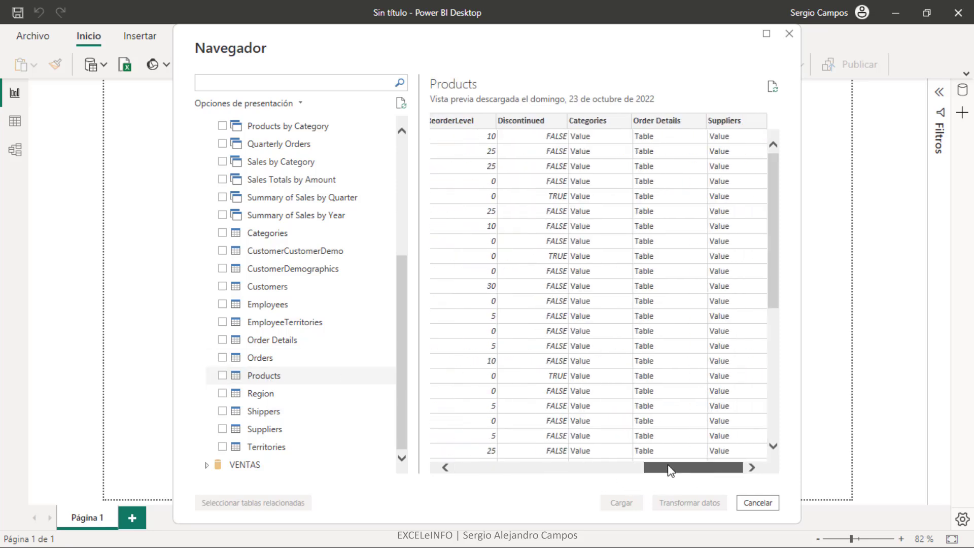
pyautogui.moveTo(701, 468); pyautogui.dragTo(507, 469)
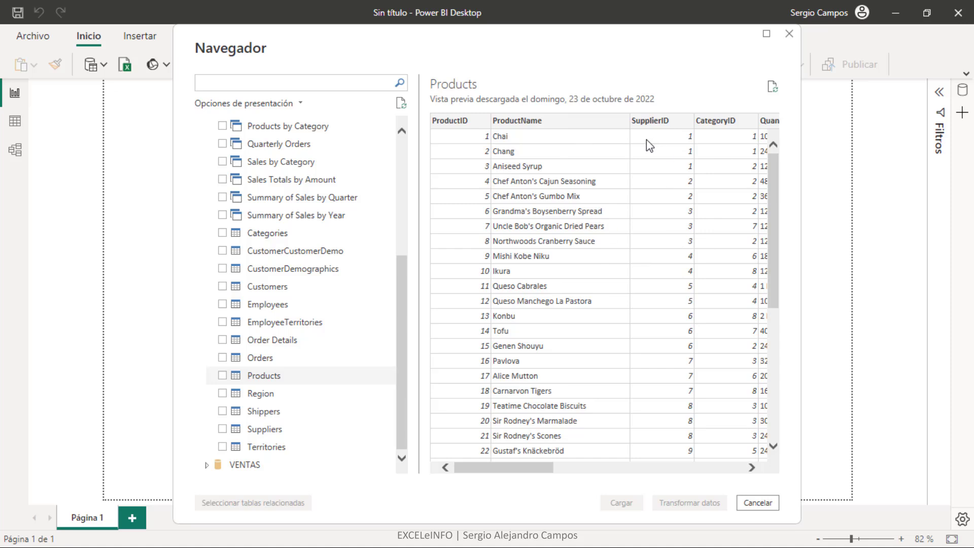
pyautogui.click(222, 375)
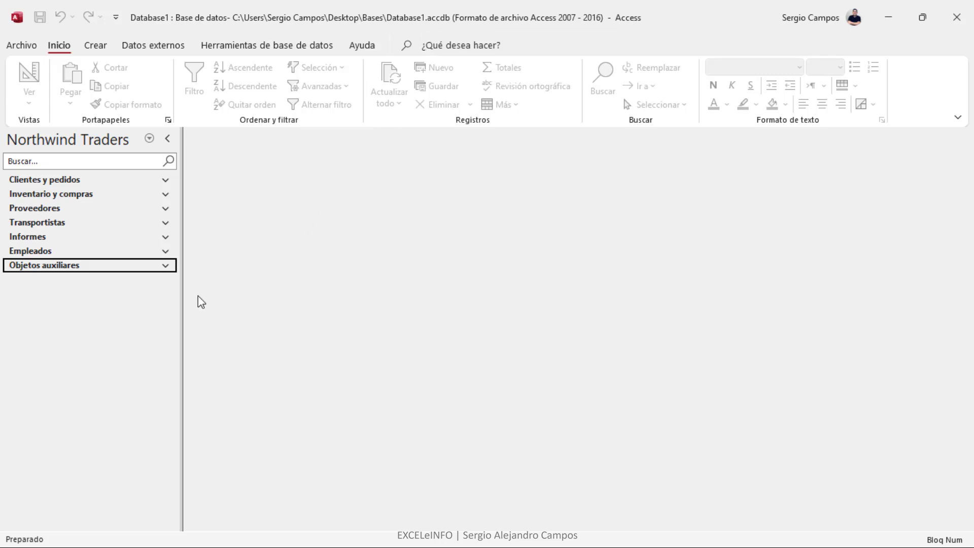
# Switch to Access and examine the tables and queries under Objetos auxiliares in Database1.accdb.
pyautogui.click(166, 267)
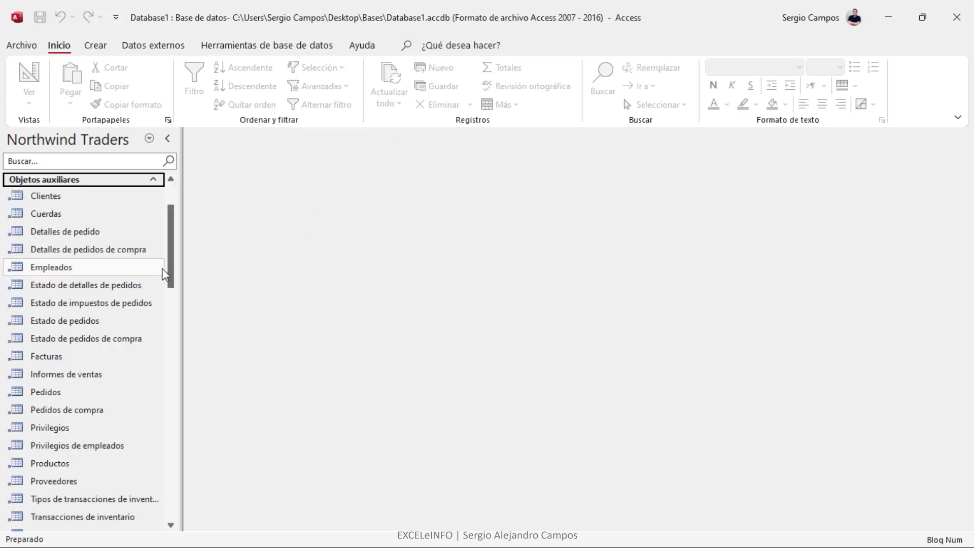
pyautogui.scroll(-5, 73, 254)
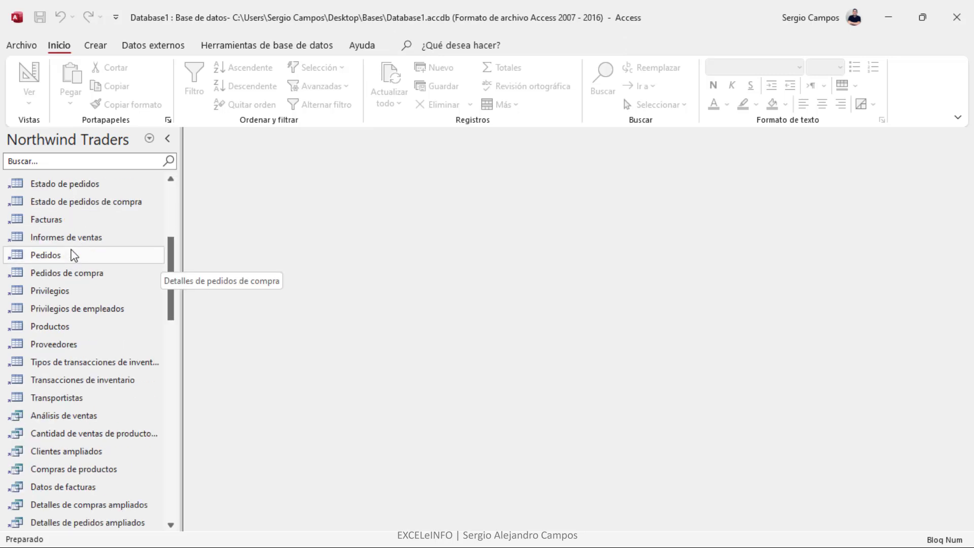
pyautogui.scroll(7, 145, 258)
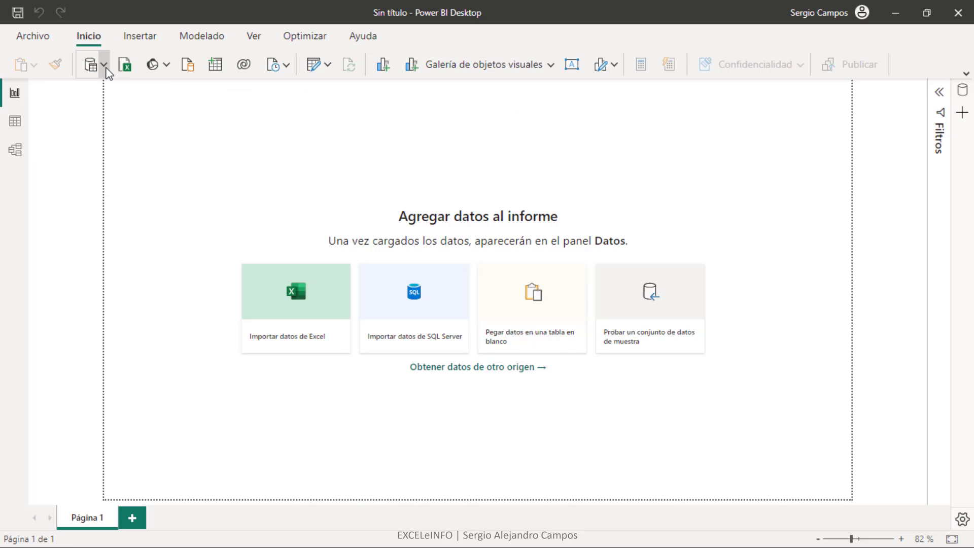
# Switch back to Power BI Desktop and connect to Database1.accdb from the Bases folder as an Access database.
pyautogui.click(94, 65)
pyautogui.click(146, 381)
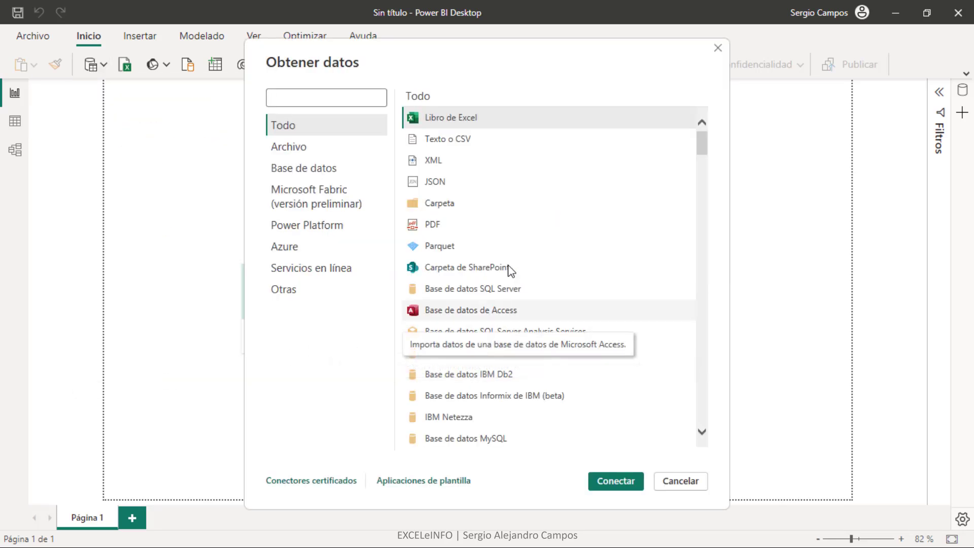
pyautogui.click(343, 172)
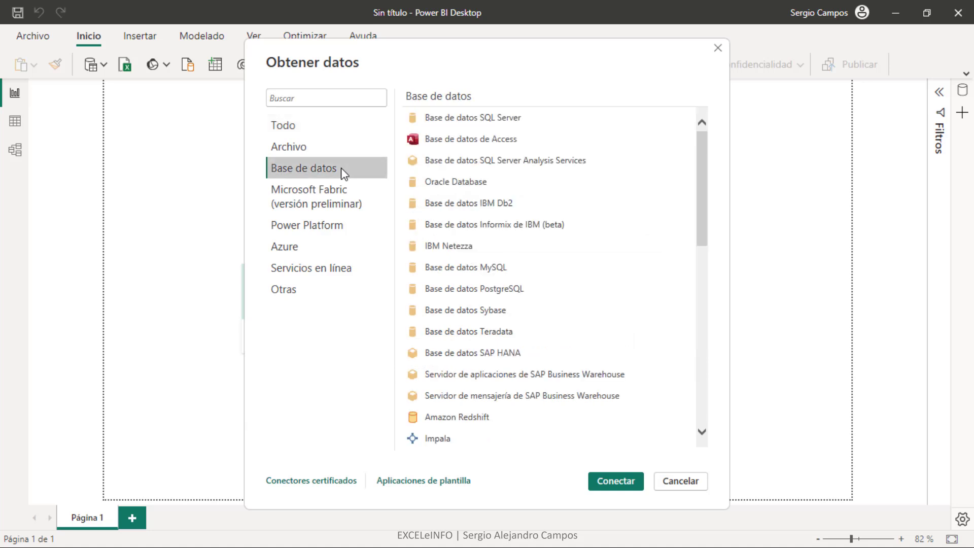
pyautogui.click(492, 139)
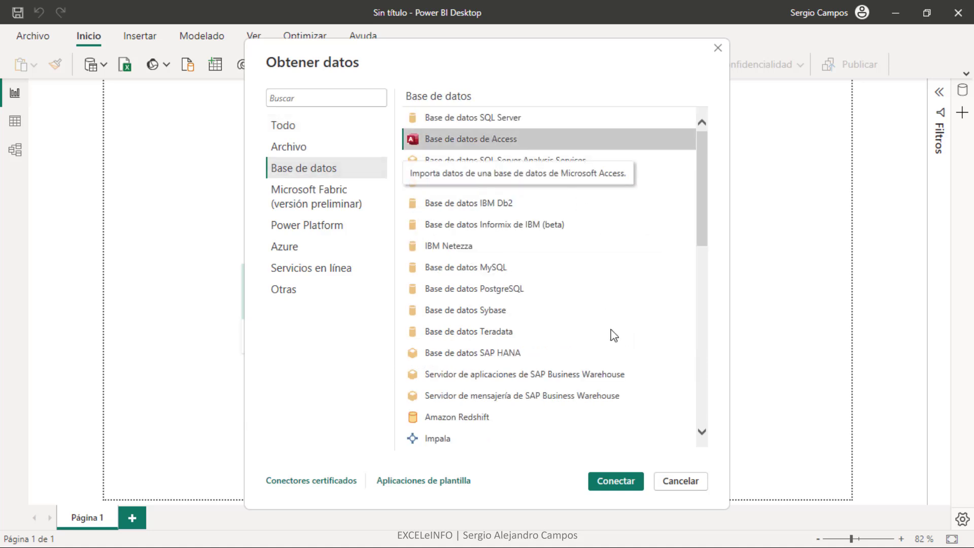
pyautogui.click(625, 482)
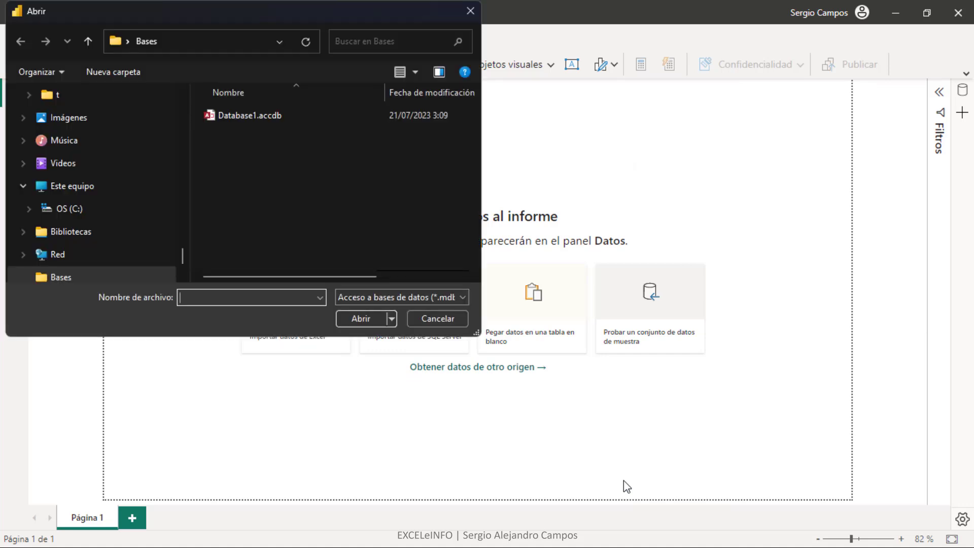
pyautogui.click(317, 117)
pyautogui.click(373, 324)
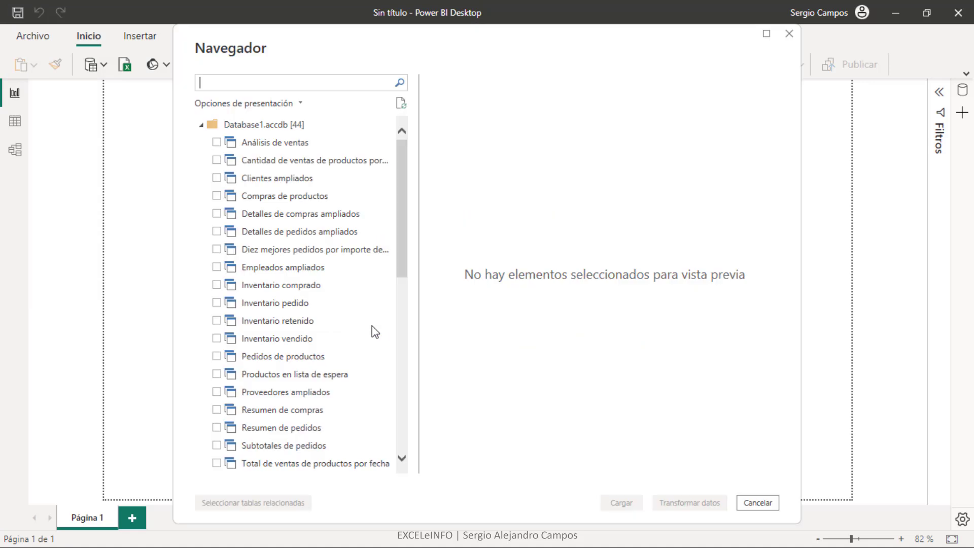
# Browse the queries and tables of Database1.accdb and preview the Estado de detalles de pedidos table.
pyautogui.scroll(-8, 266, 175)
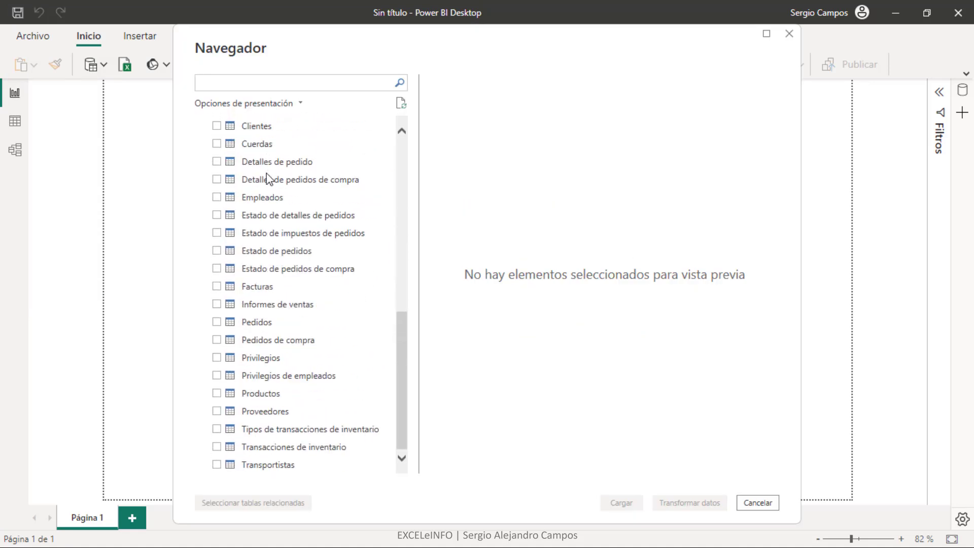
pyautogui.click(283, 213)
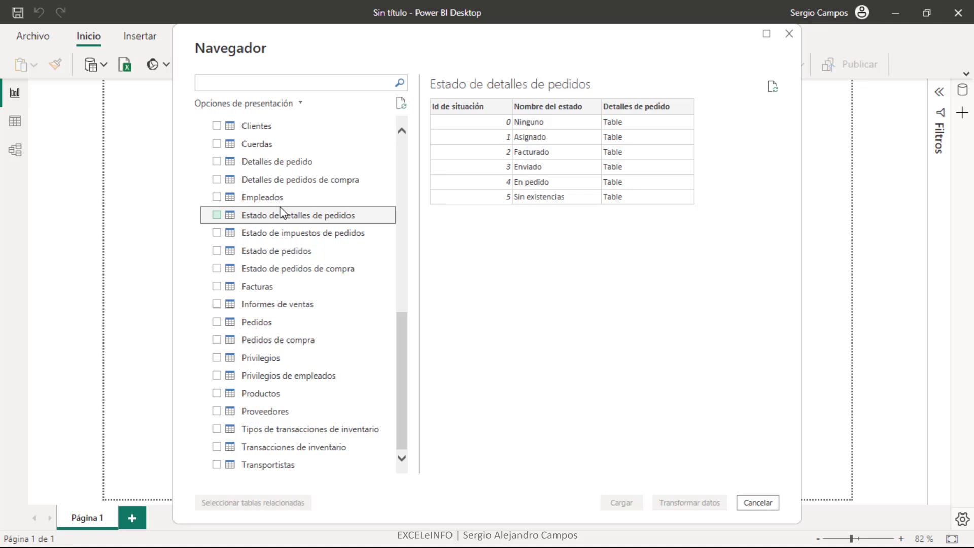
pyautogui.scroll(10, 281, 213)
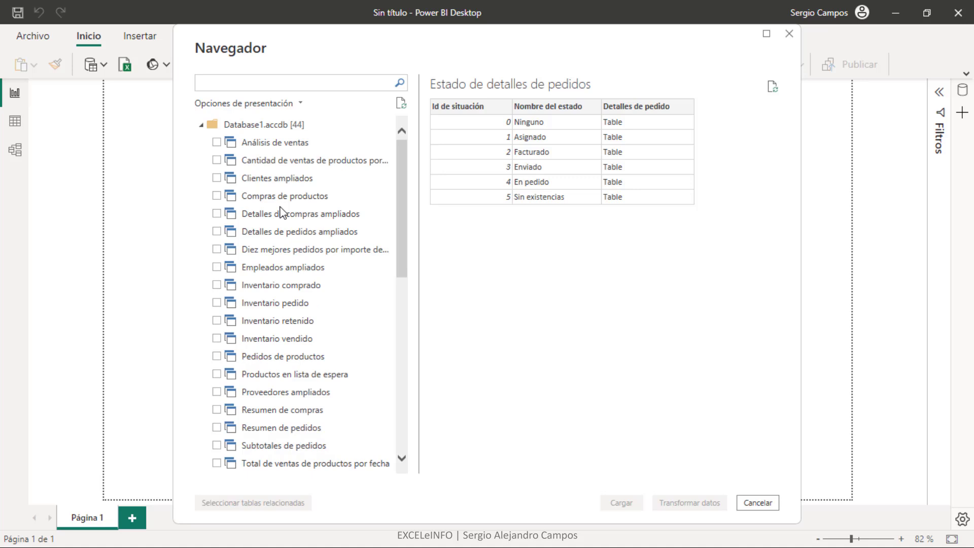